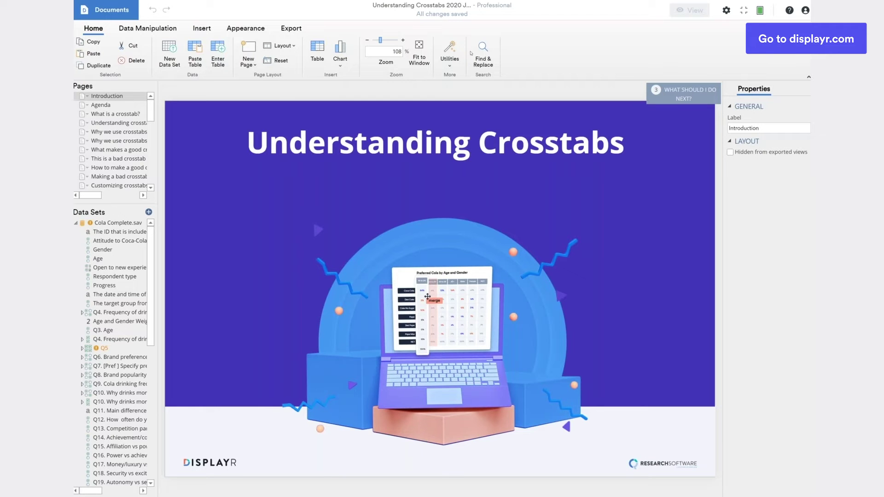
Go from the Introduction slide to the Agenda page listing the six crosstab topics
left_click(109, 108)
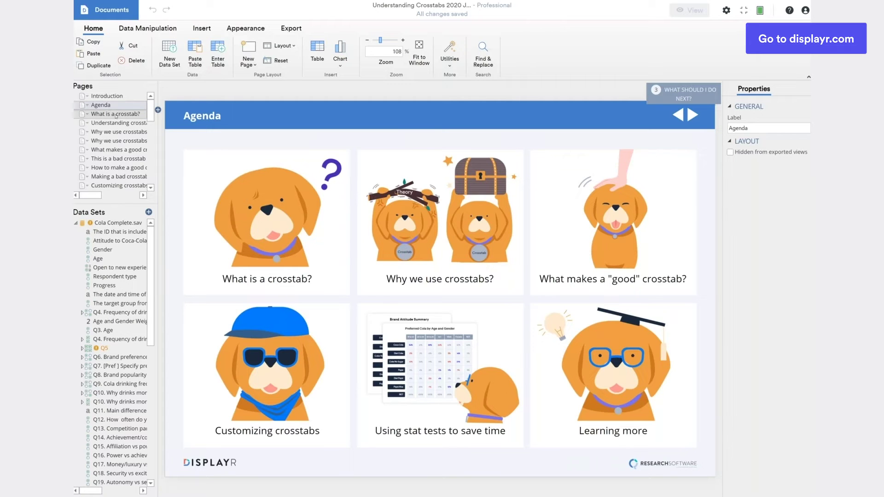
On the Understanding crosstabs page, place two Attitude to Coca-Cola summary tables side by side
left_click(116, 114)
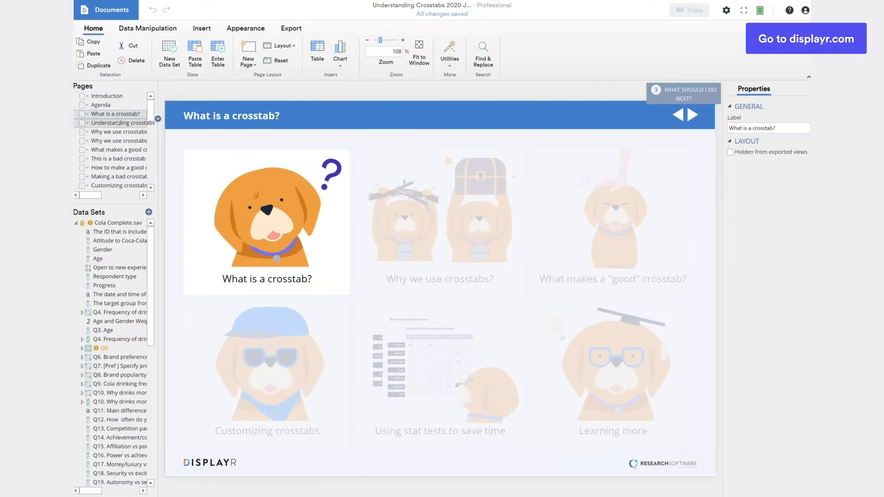
left_click(119, 123)
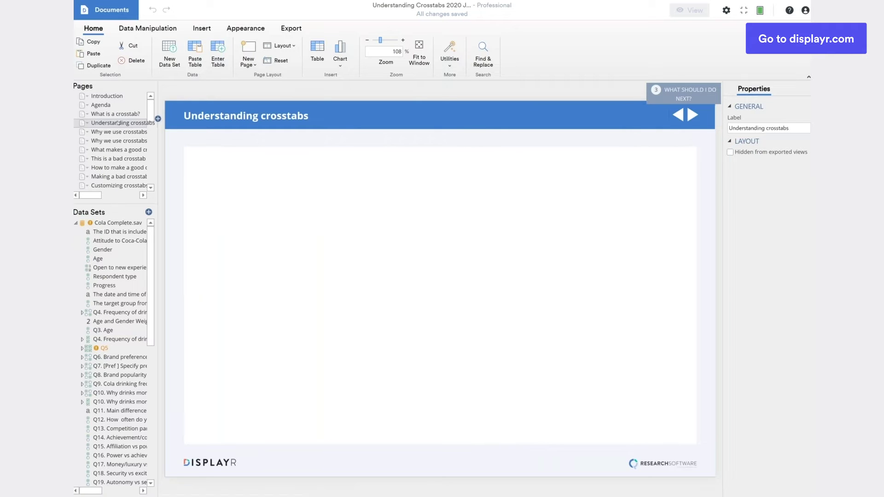
left_click_drag(118, 240, 182, 202)
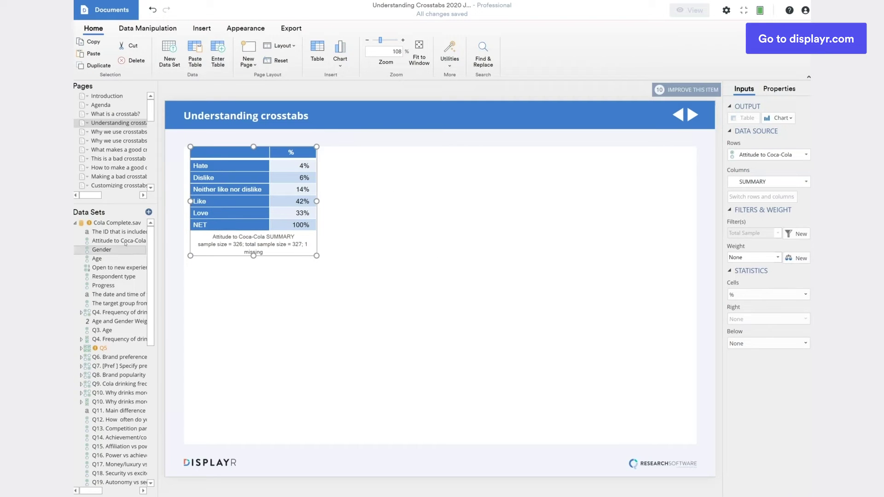
left_click_drag(125, 241, 398, 152)
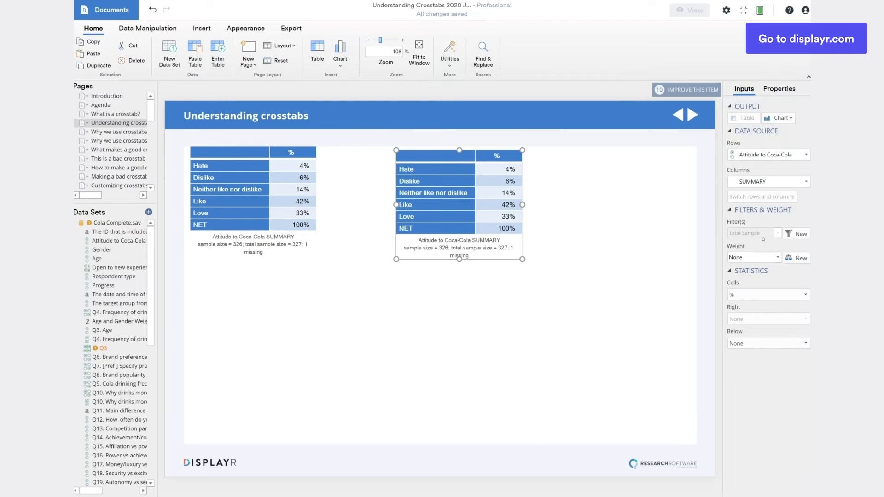
Filter the second Attitude to Coca-Cola table to the Age group 18 to 24
left_click(799, 234)
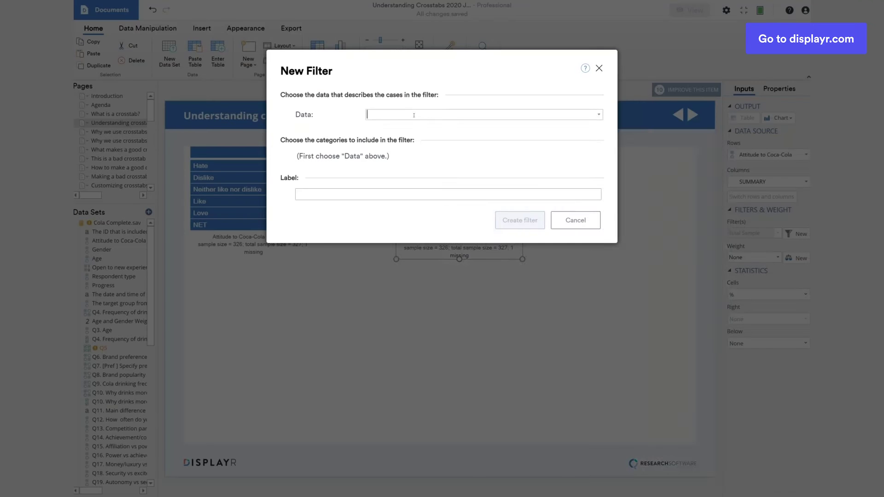
left_click(369, 115)
left_click(376, 140)
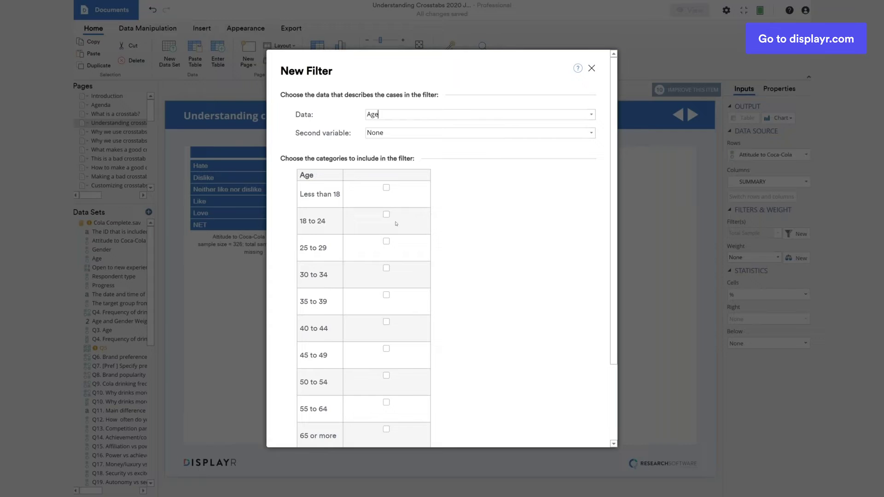
left_click(386, 215)
scroll(476, 267, "down", 3)
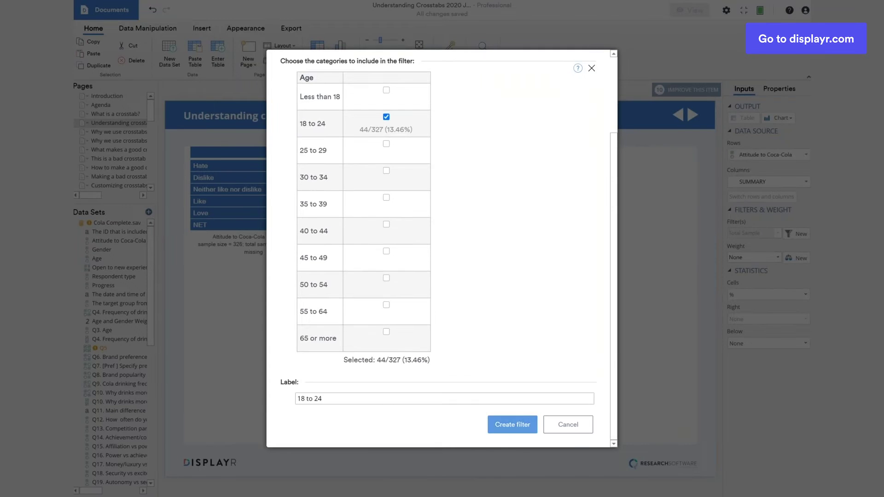
left_click(506, 425)
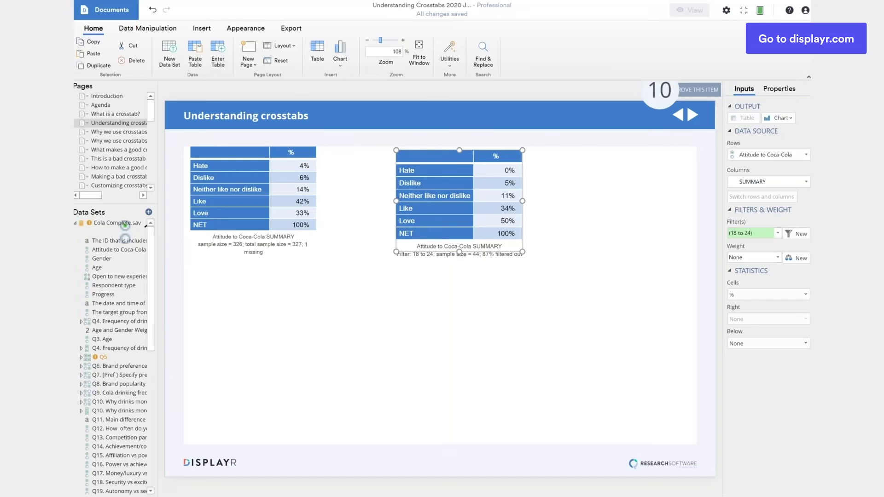
Nudge the filtered table left and place a duplicate of it to its right
left_click(514, 222)
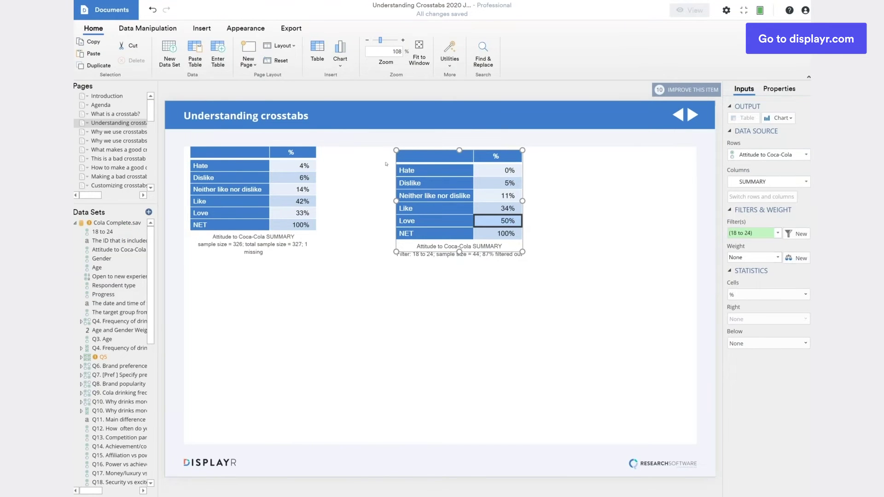
left_click_drag(419, 150, 389, 147)
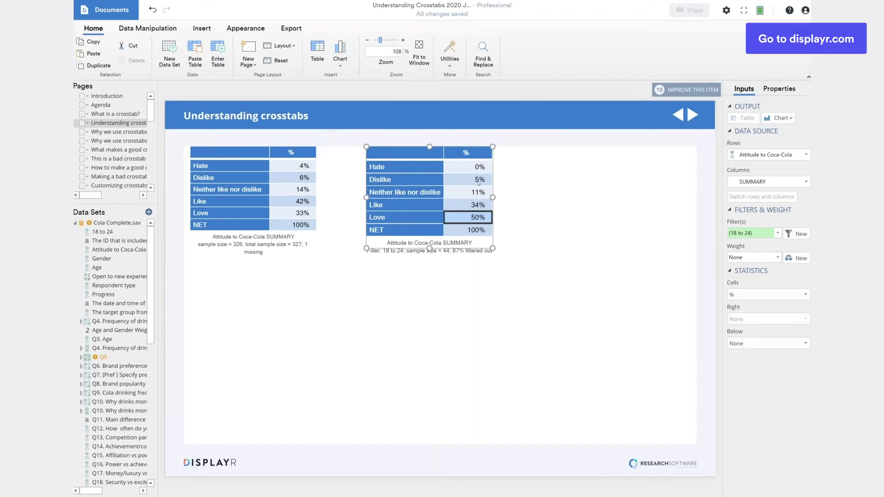
key("ctrl+d")
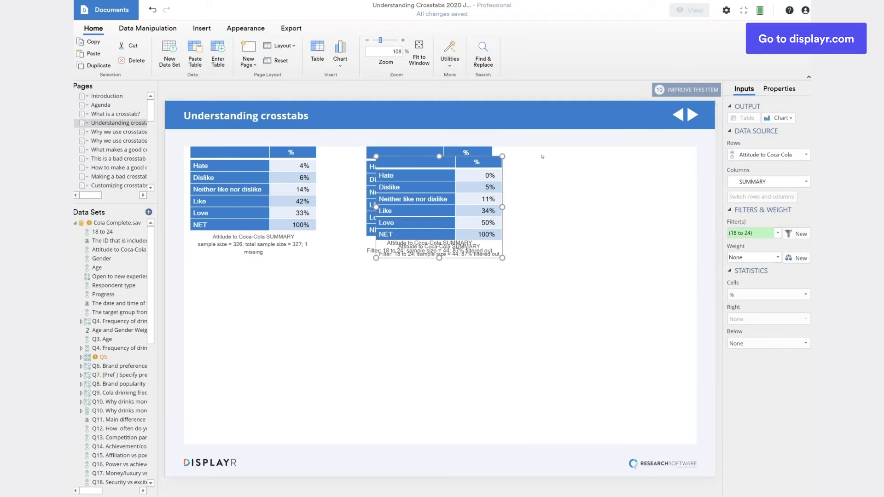
left_click_drag(488, 184, 616, 174)
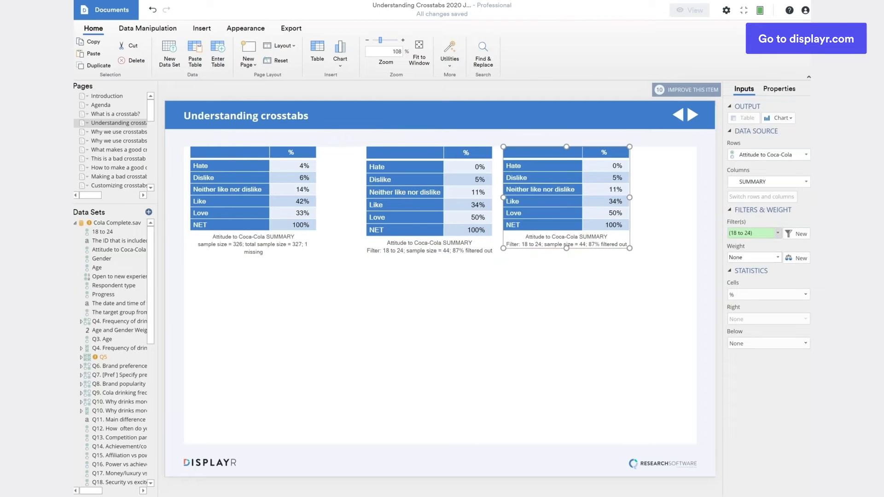
Reset the copied table to Total Sample, then filter it to Age 25 to 29
left_click(778, 233)
left_click(751, 243)
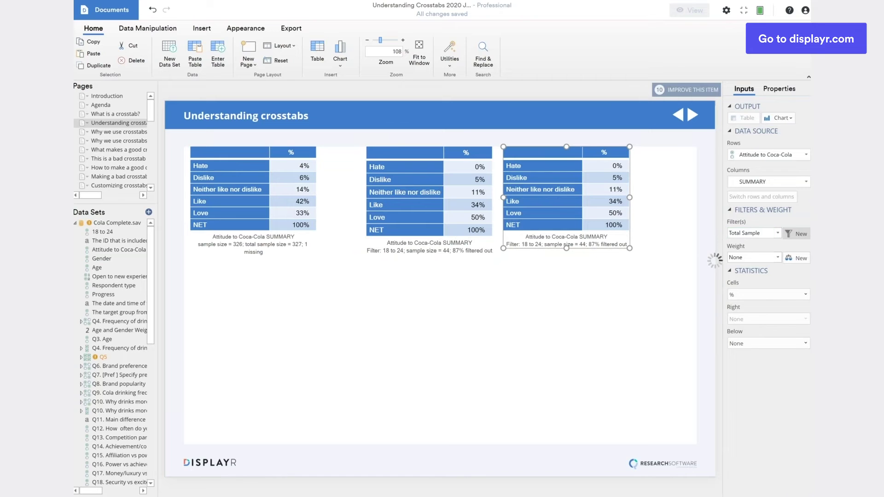
left_click(797, 233)
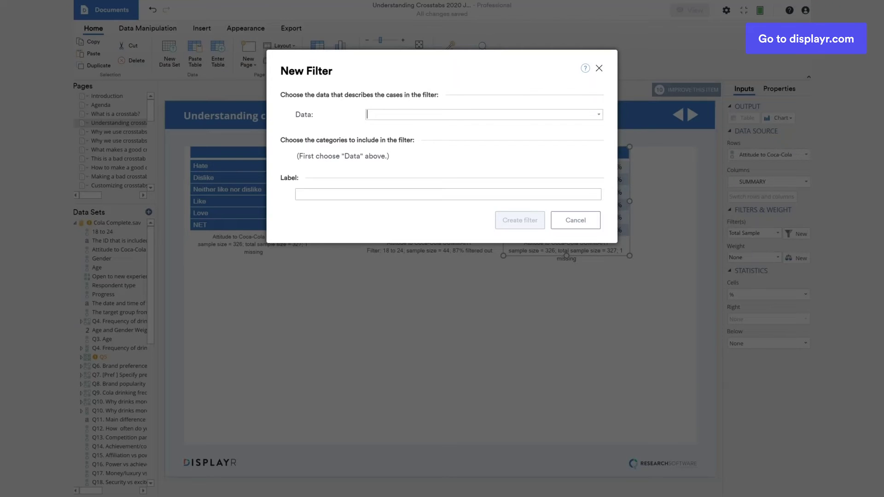
left_click(432, 114)
left_click(433, 151)
left_click(387, 242)
scroll(495, 279, "down", 2)
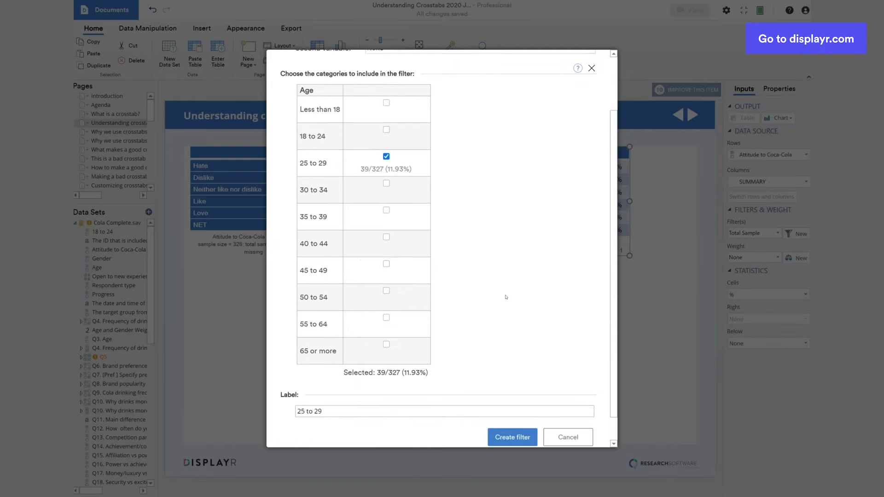
left_click(502, 425)
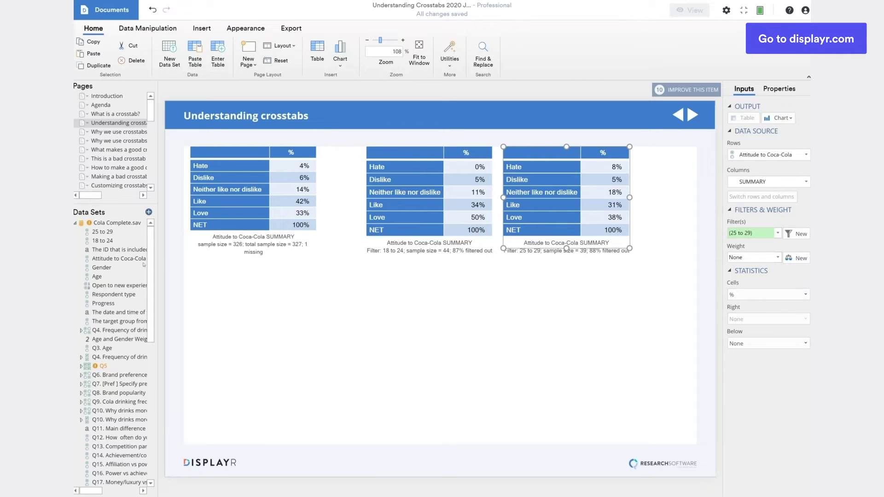
Add another Attitude to Coca-Cola table below the summaries and put Age in its columns
left_click_drag(144, 265, 198, 292)
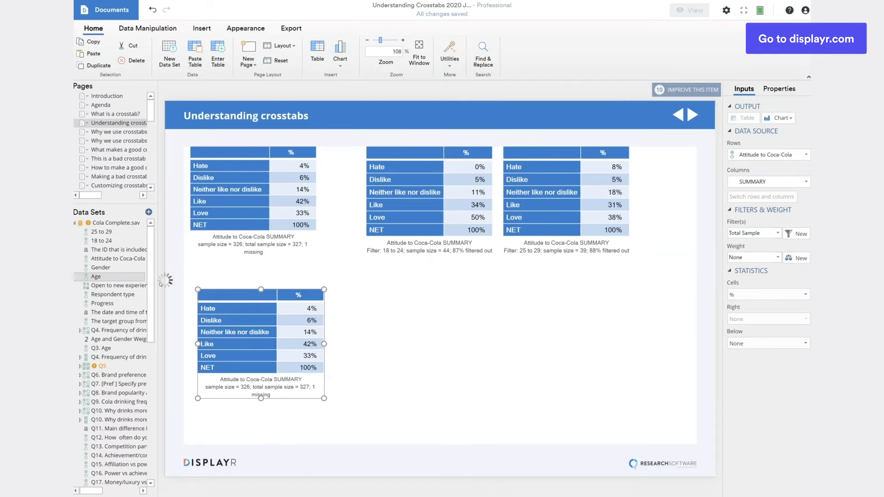
left_click_drag(160, 284, 289, 317)
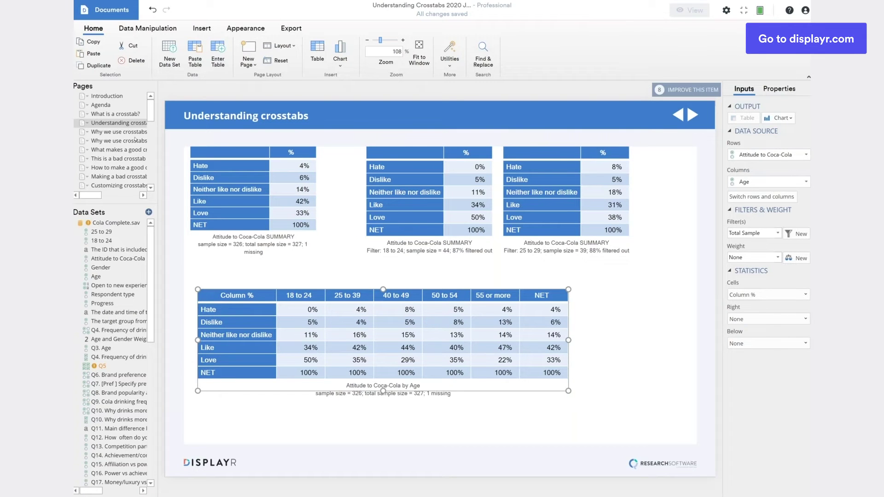
On Why we use crosstabs, place Attitude to Coca-Cola crossed by Open to new experiences
left_click(109, 134)
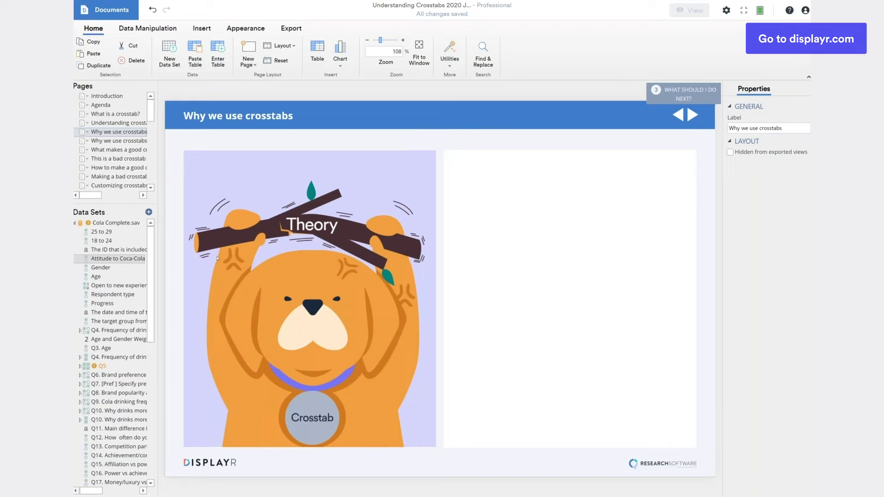
left_click_drag(218, 259, 485, 213)
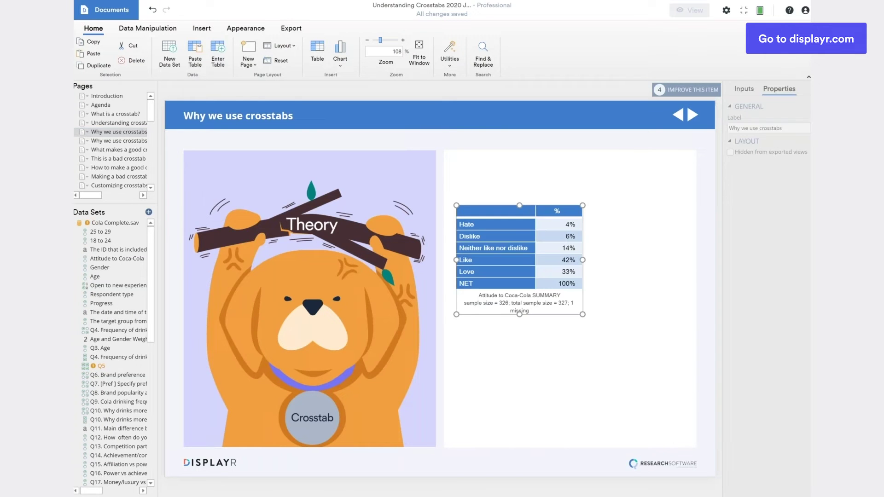
left_click_drag(144, 294, 576, 236)
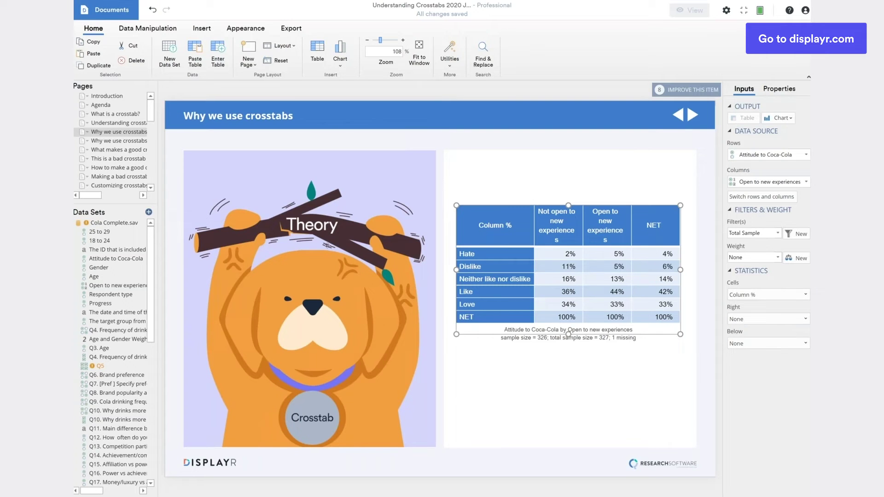
left_click(123, 140)
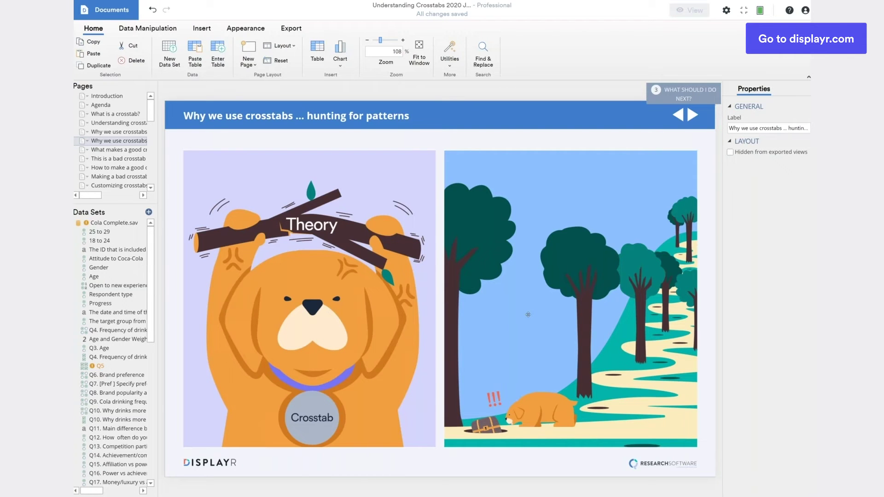
left_click(120, 151)
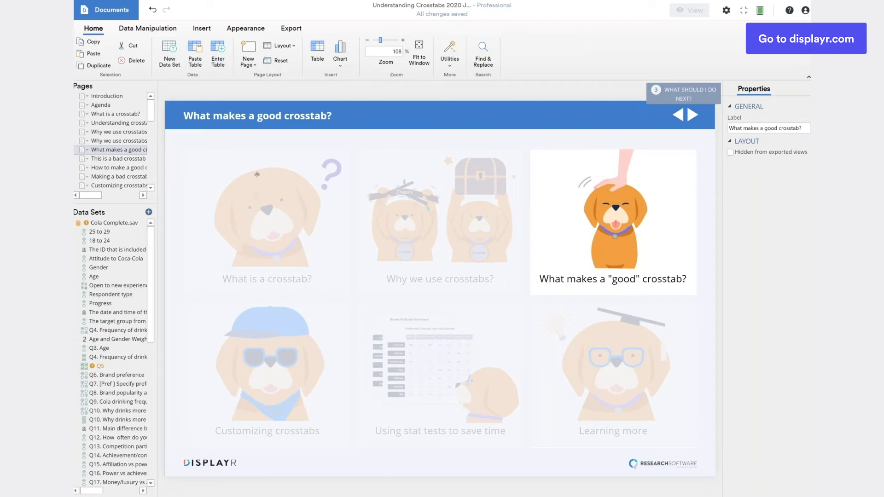
left_click(115, 159)
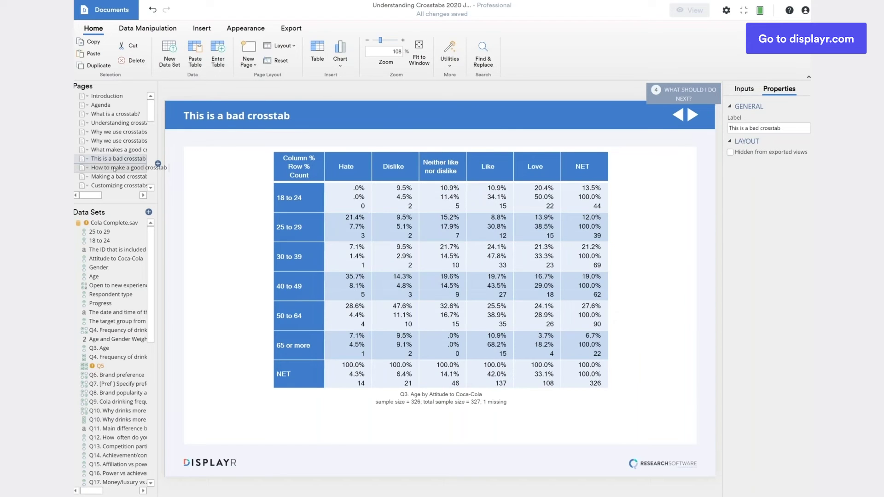
left_click(115, 168)
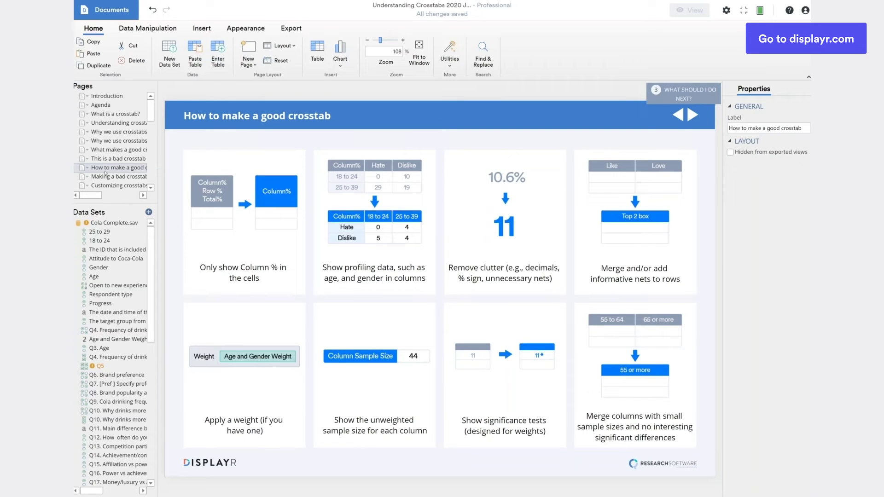
Go to the Making a bad crosstab good page with the Age by Attitude crosstab
left_click(108, 177)
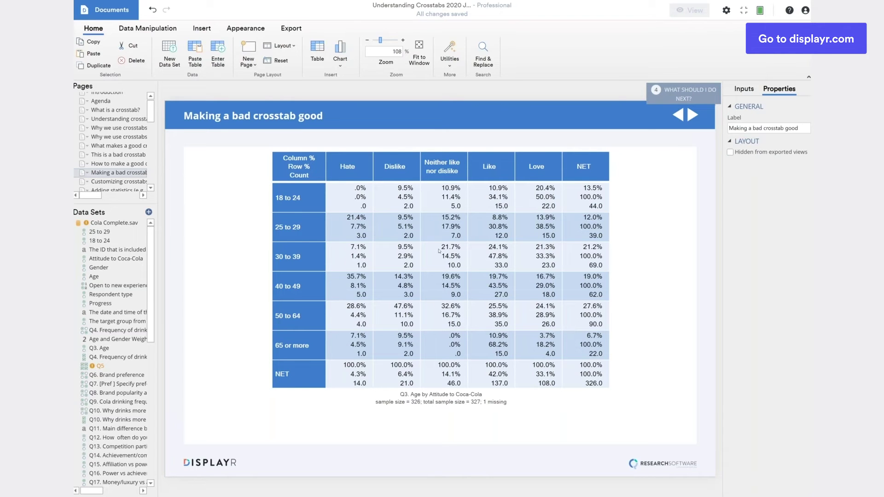
Remove Count and Row % from the Age by Attitude crosstab, leaving only column %
left_click(372, 208)
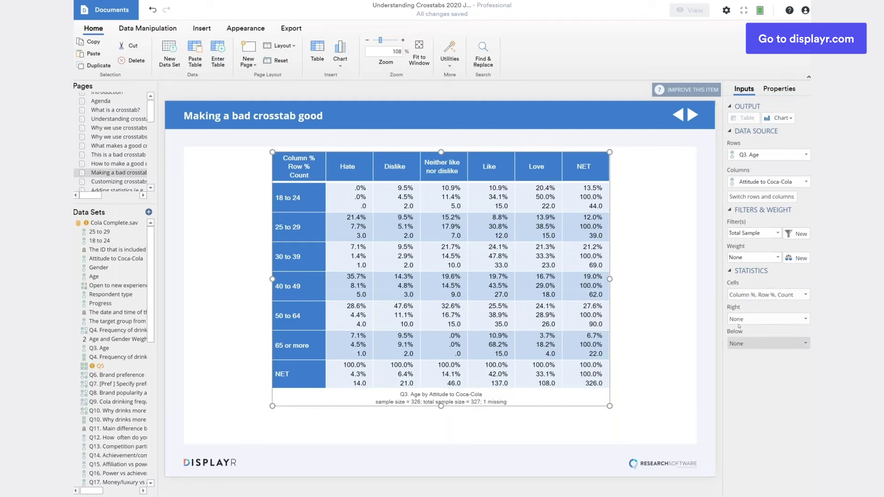
key("BackSpace")
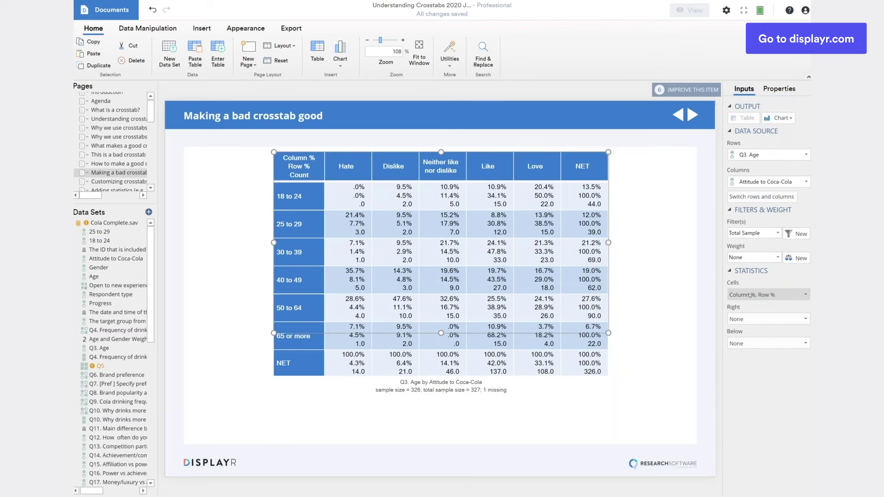
left_click(752, 296)
left_click(732, 322)
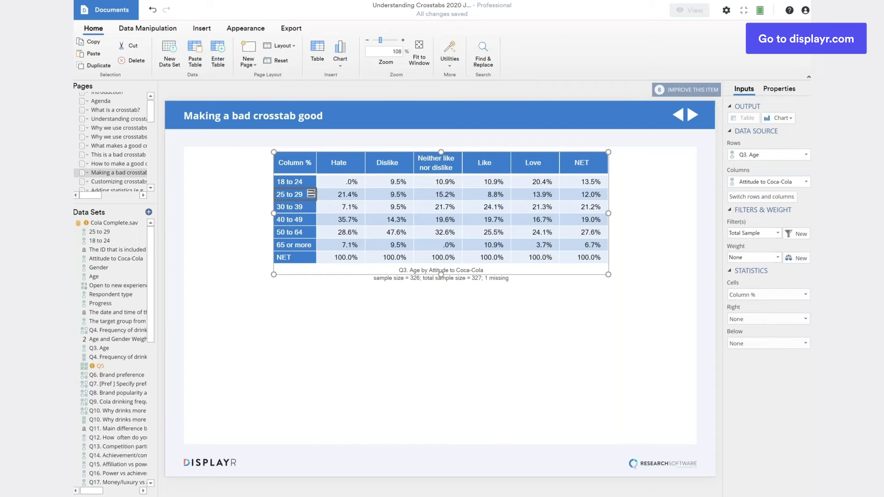
Switch rows and columns so attitude categories run down the rows across age-group columns
left_click(747, 197)
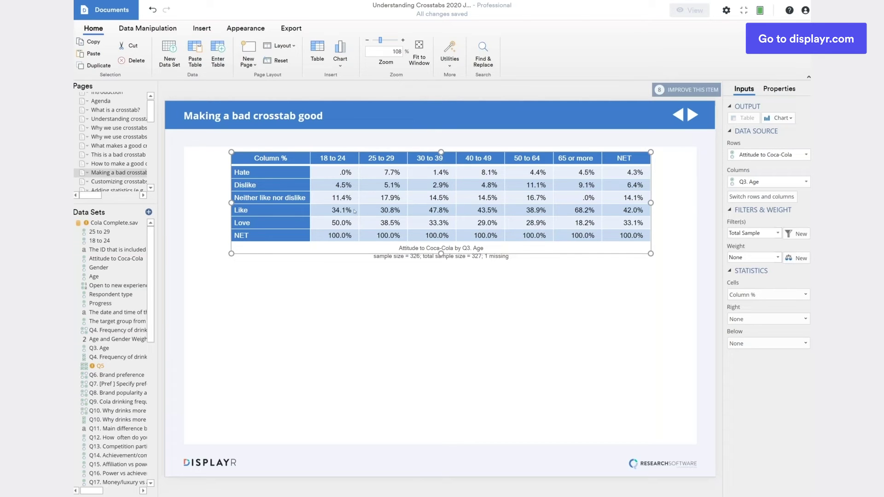
Show the crosstab percentages with zero decimal places and without % signs
left_click(255, 29)
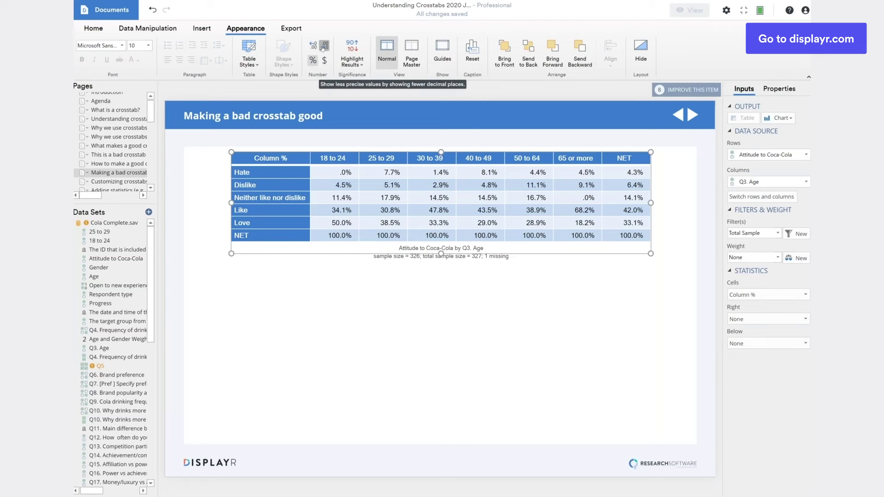
left_click(323, 48)
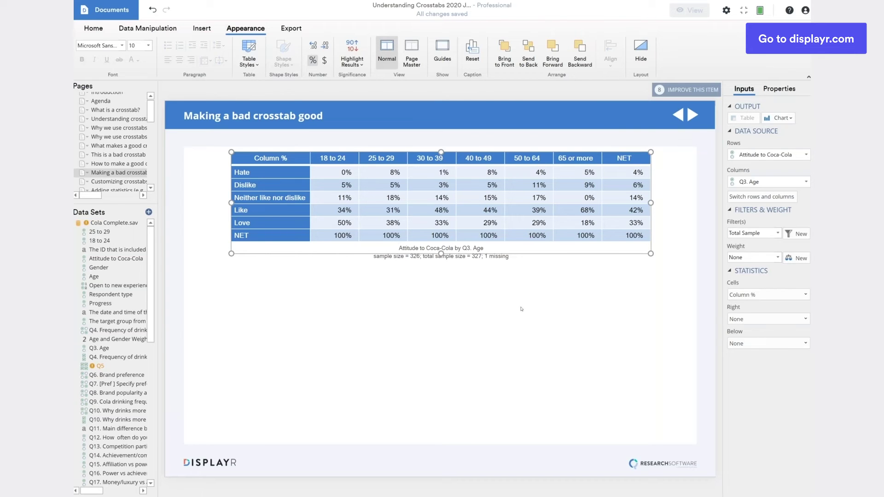
left_click(313, 61)
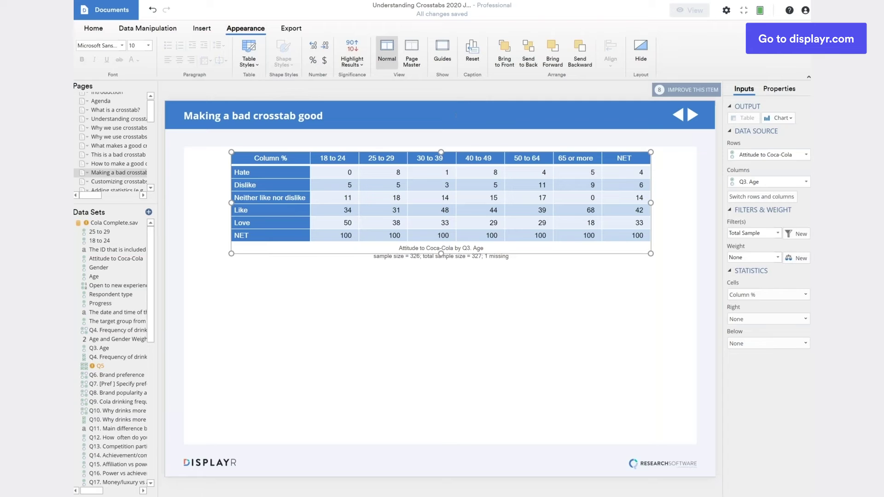
Combine the Like and Love rows into a NET row named 'Top 2 Boxes'
mouse_move(273, 216)
left_click(270, 213)
left_click(270, 223, "ctrl")
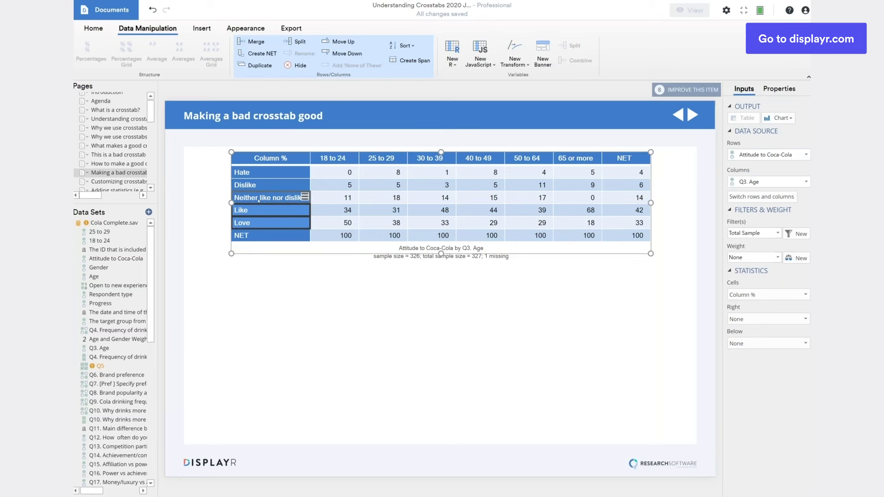
left_click(253, 55)
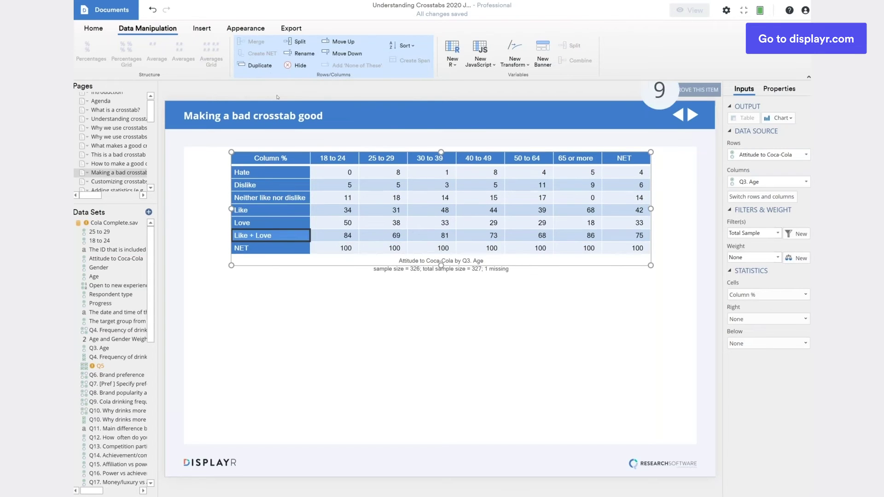
left_click(299, 54)
type("Top 2 ")
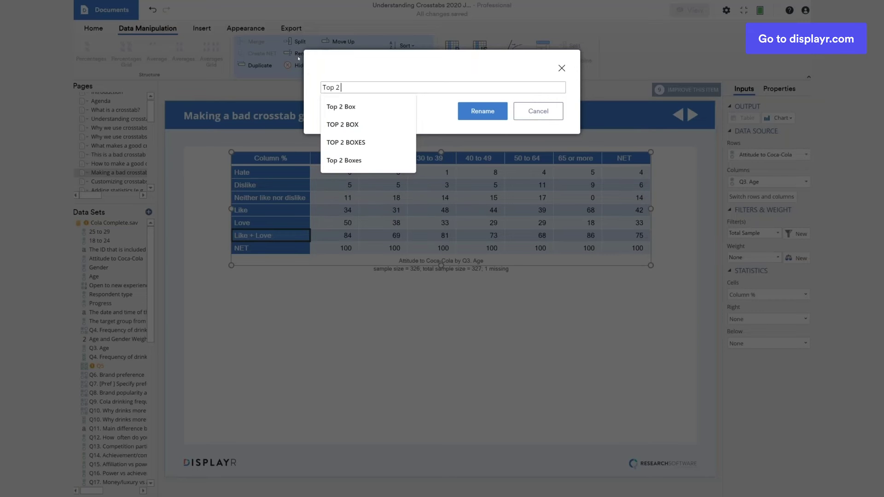
type("Boxes")
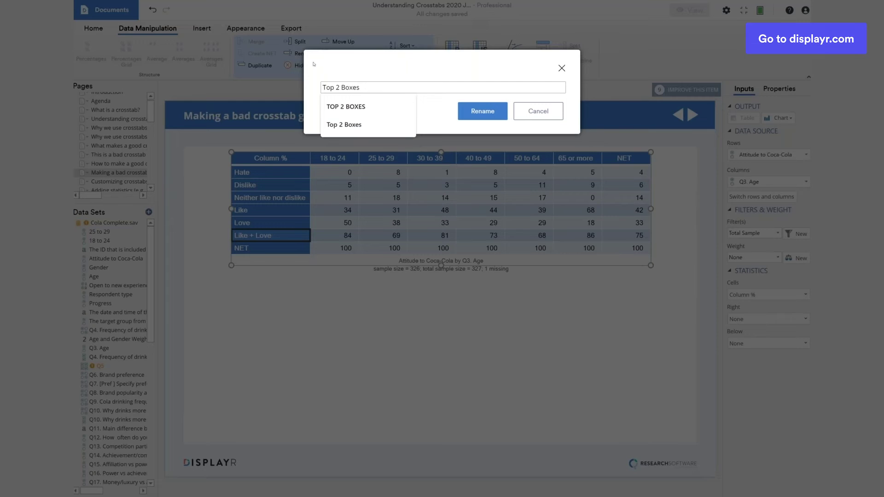
left_click(476, 110)
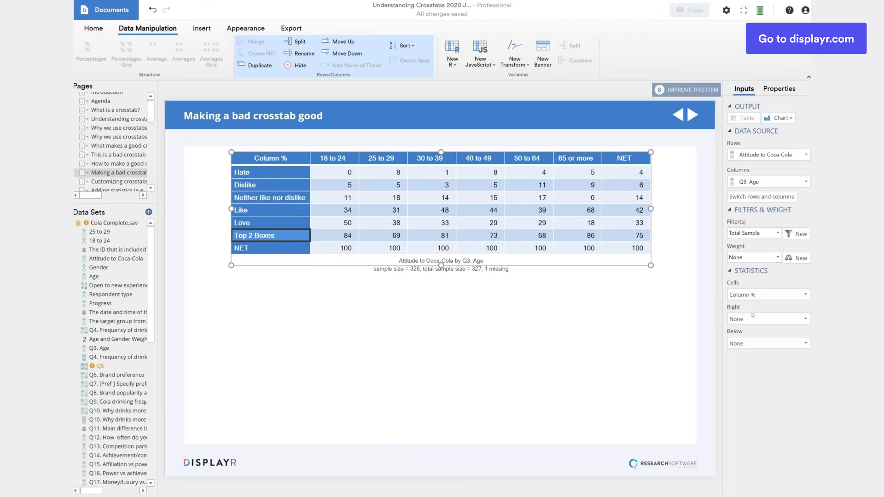
Show Column Sample Size below the Attitude by Age crosstab for each age group
left_click(746, 343)
scroll(751, 392, "down", 1)
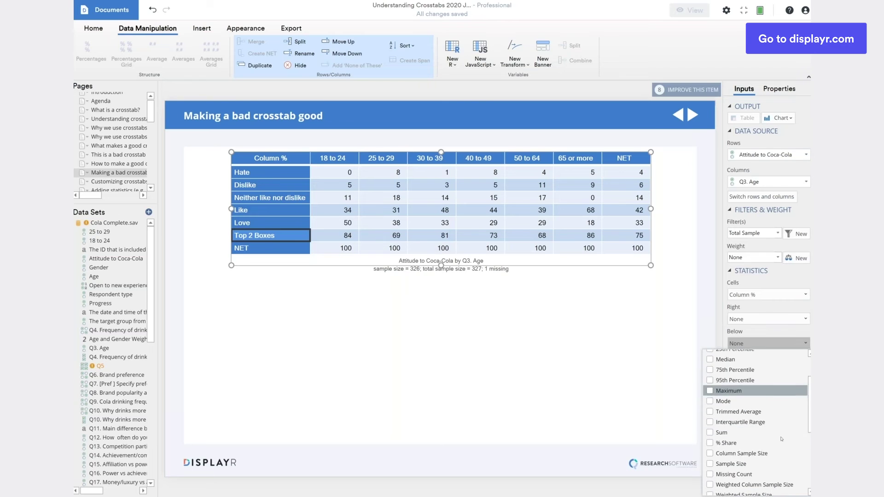
left_click(754, 454)
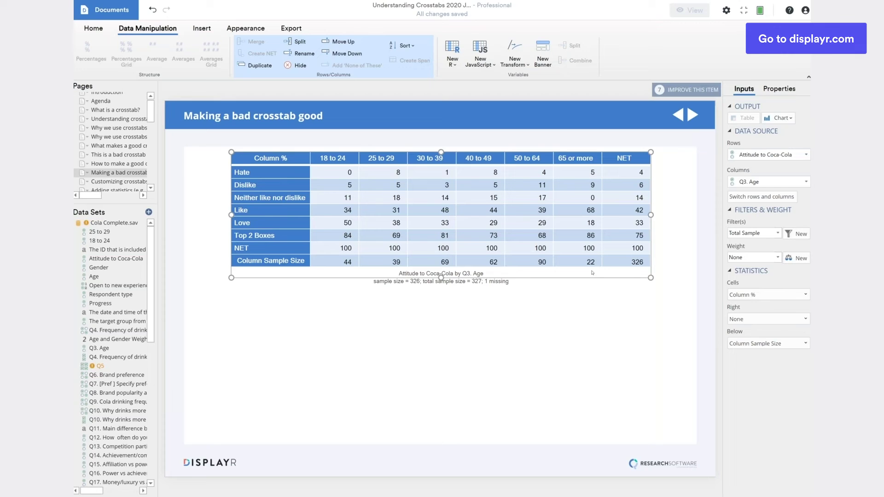
left_click(579, 159)
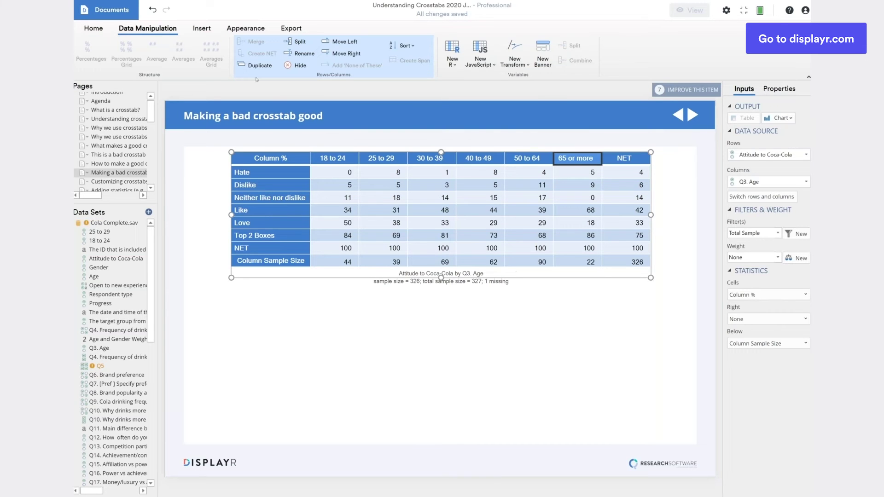
Highlight significant results with arrows and font colors
left_click(247, 28)
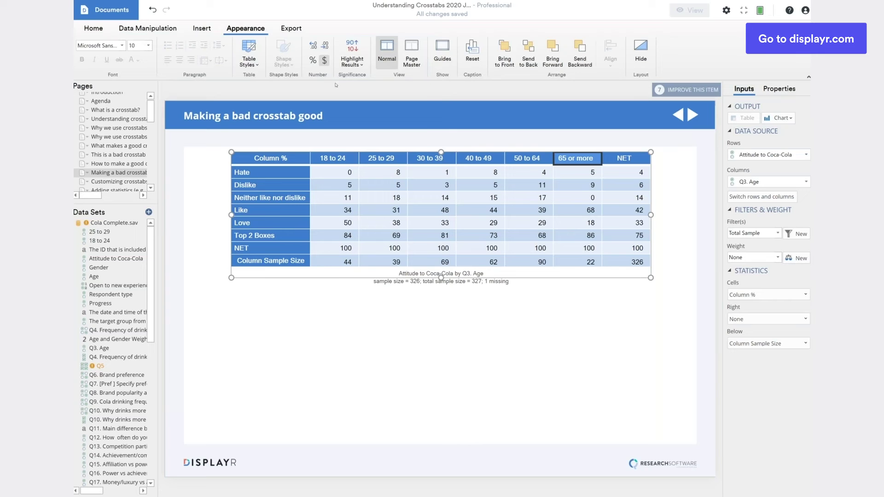
left_click(352, 55)
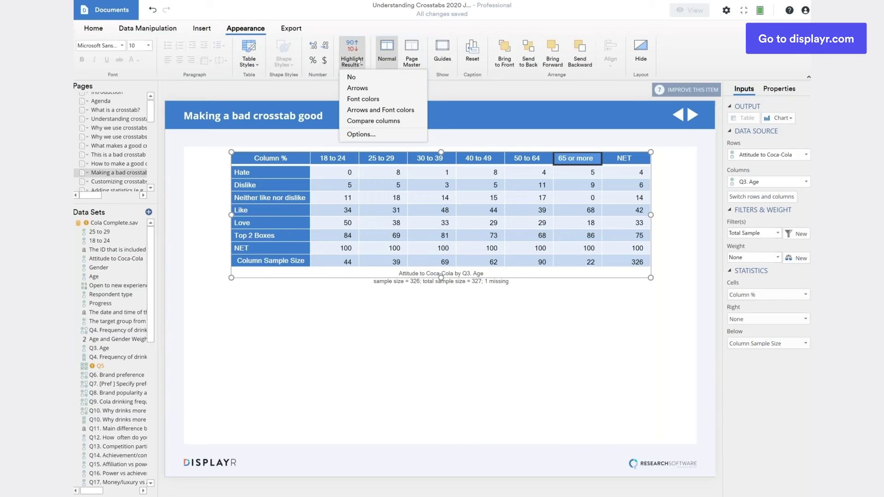
left_click(381, 109)
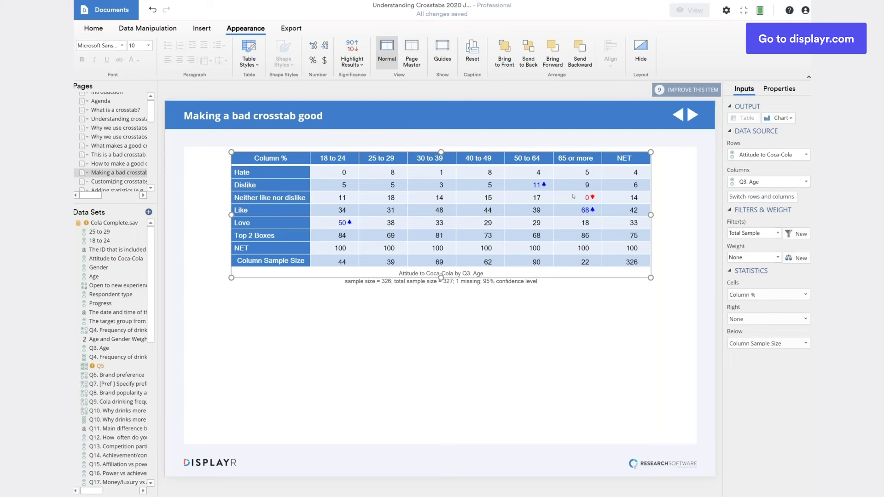
Select the 25 to 29 and 30 to 39 age columns together
left_click(334, 158)
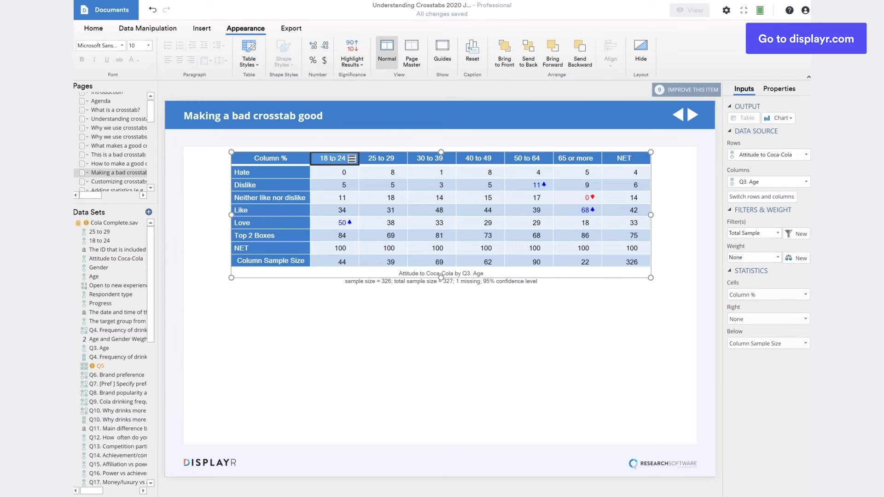
left_click(391, 158)
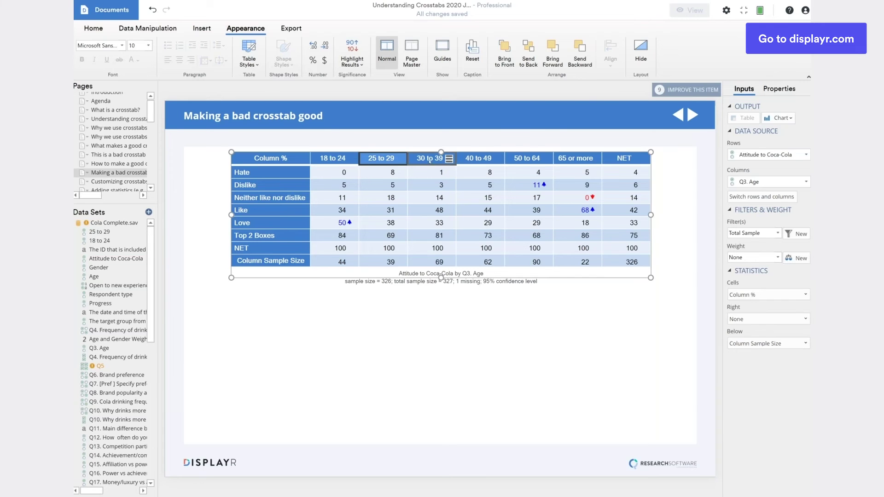
left_click(437, 161, "shift")
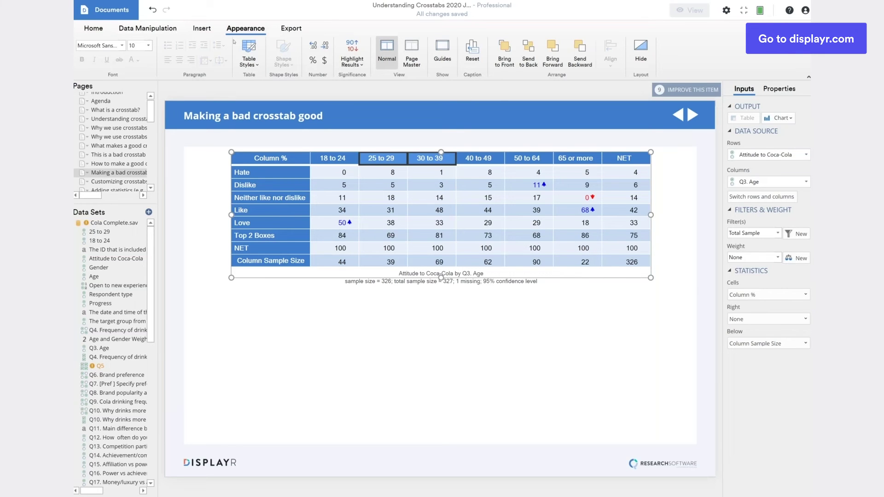
Merge the 25 to 29 and 30 to 39 columns into '25 to 39', then open Customizing crosstabs
left_click(148, 28)
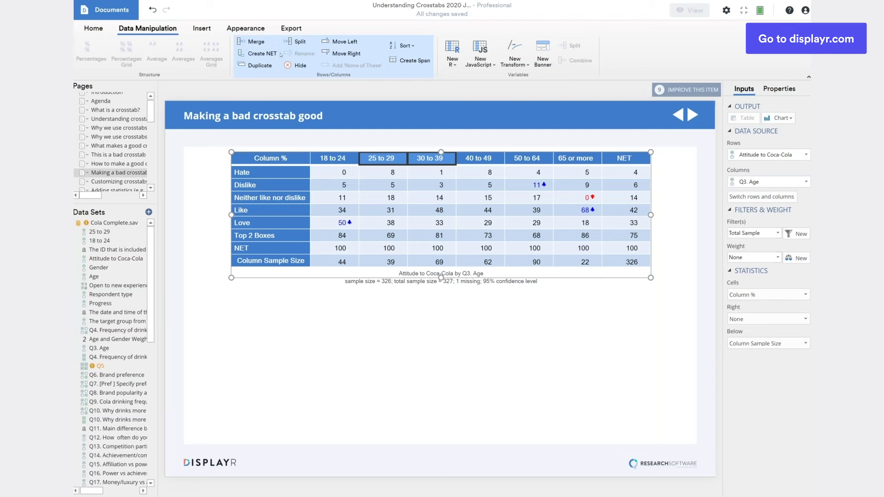
left_click(258, 41)
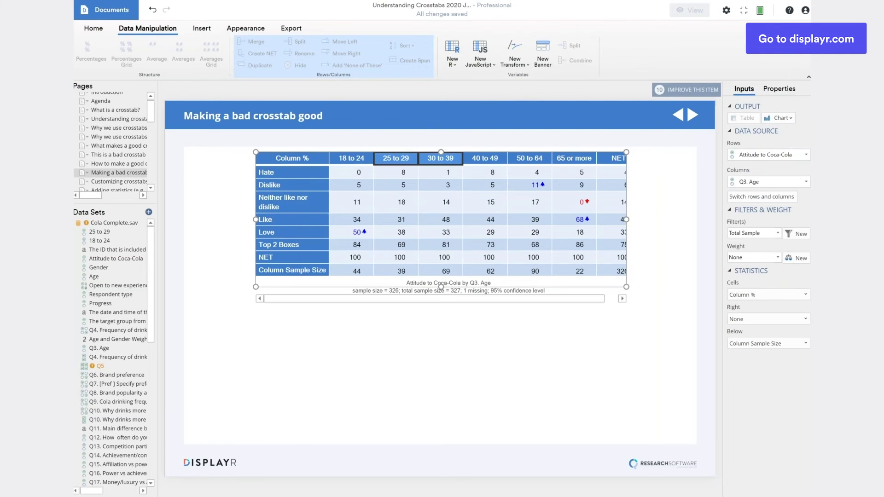
left_click(305, 54)
type("25 to 39")
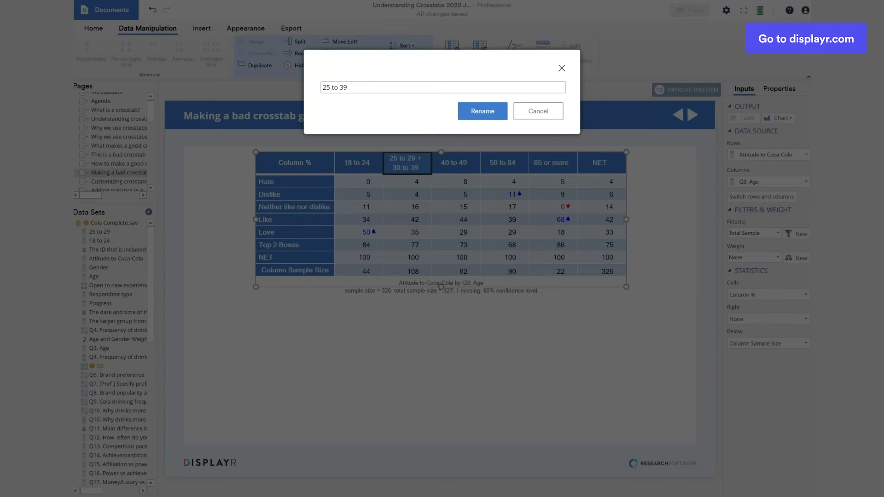
left_click(473, 109)
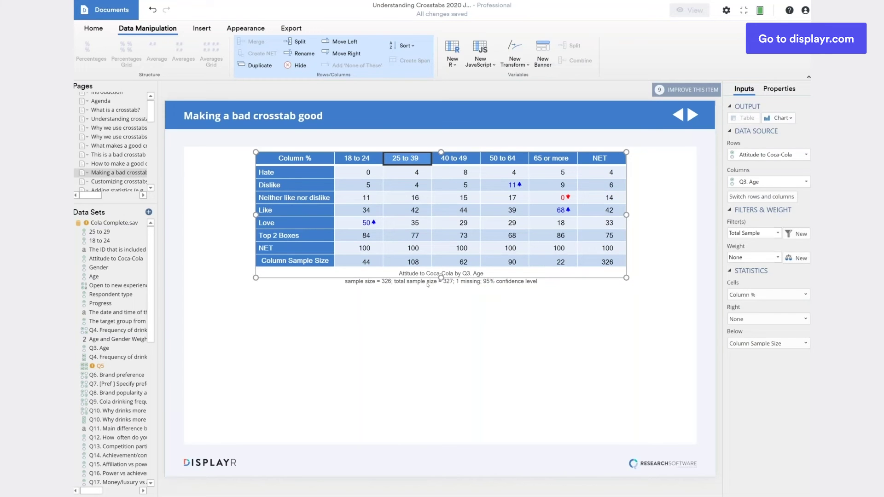
left_click(133, 182)
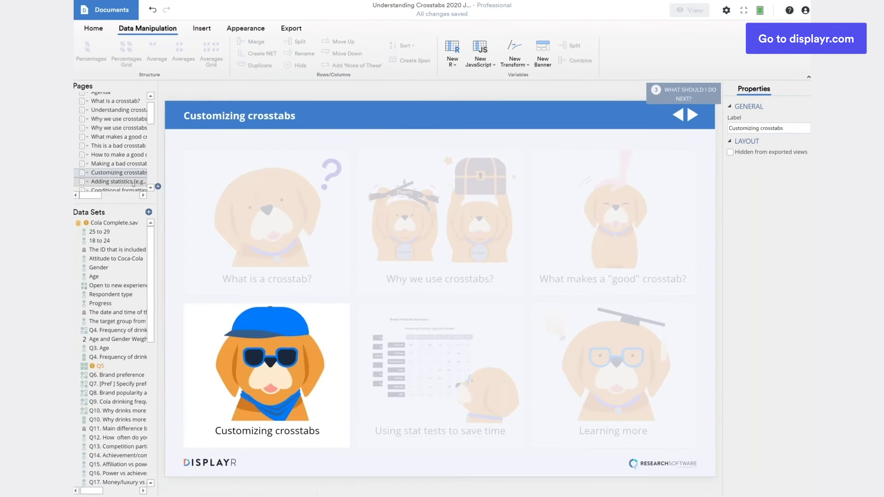
Go to the Adding statistics (e.g., averages) page
left_click(151, 188)
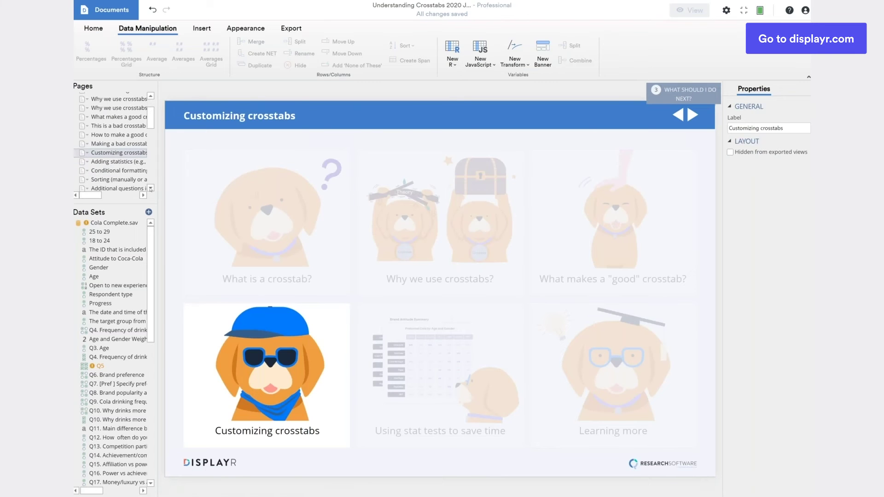
left_click(151, 188)
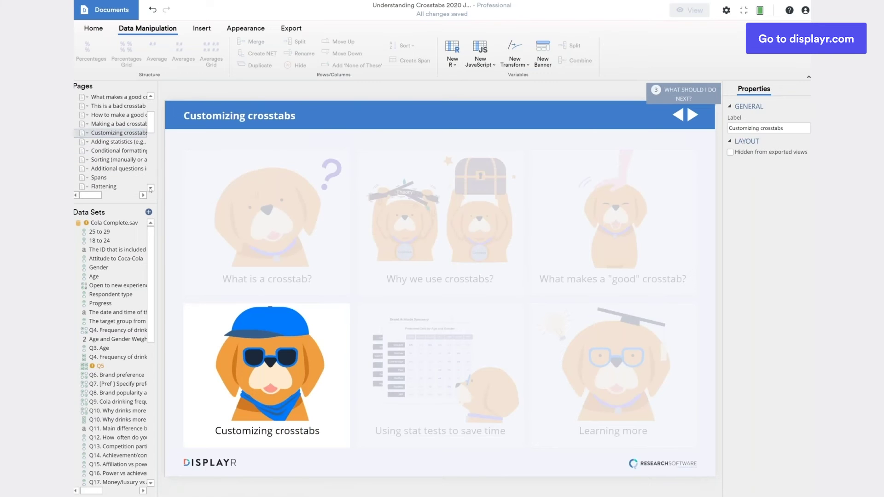
left_click(122, 143)
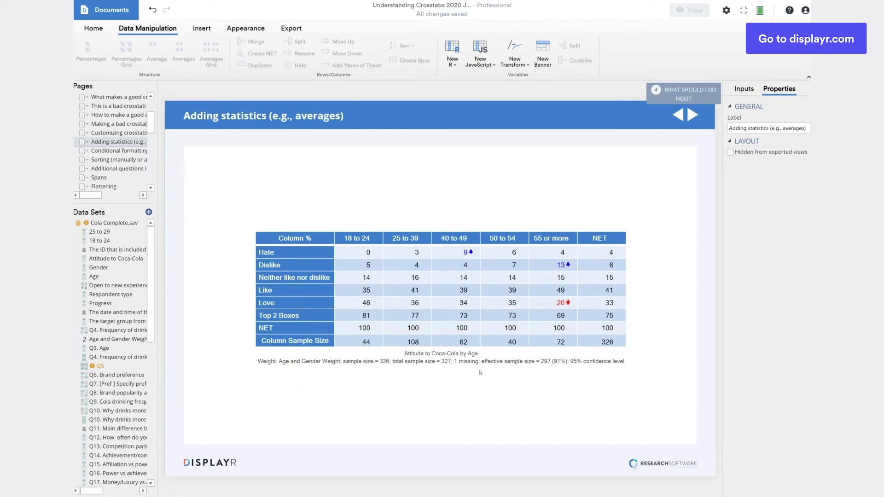
Add Average below the Attitude to Coca-Cola by Age crosstab, then open Conditional formatting
left_click(438, 316)
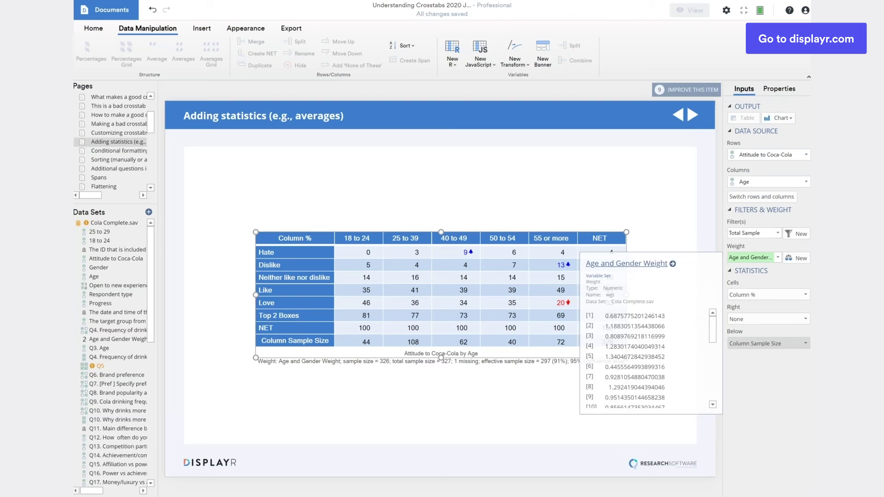
left_click(767, 343)
left_click(737, 364)
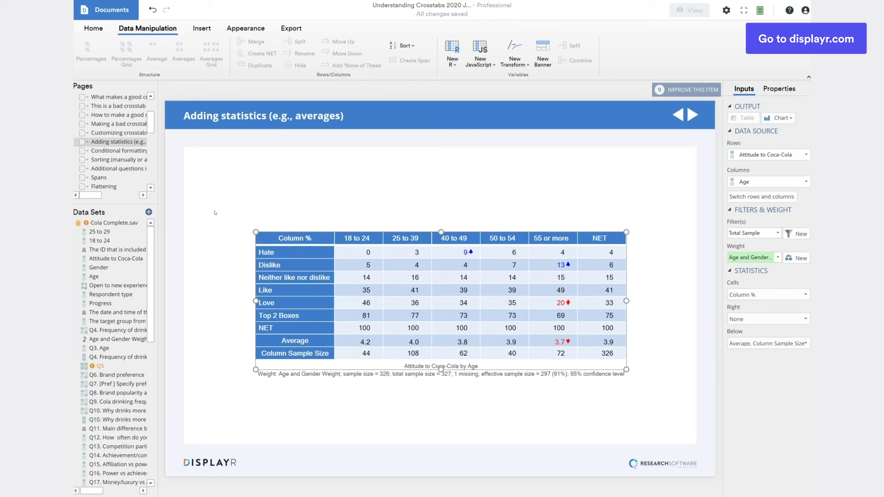
left_click(126, 152)
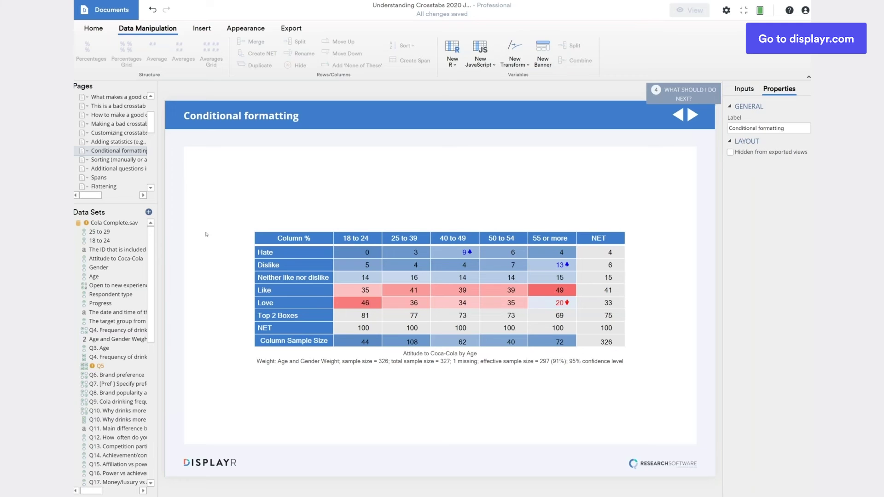
Review the sorted crosstab on the Sorting page, then go to Additional questions in the banner
left_click(120, 160)
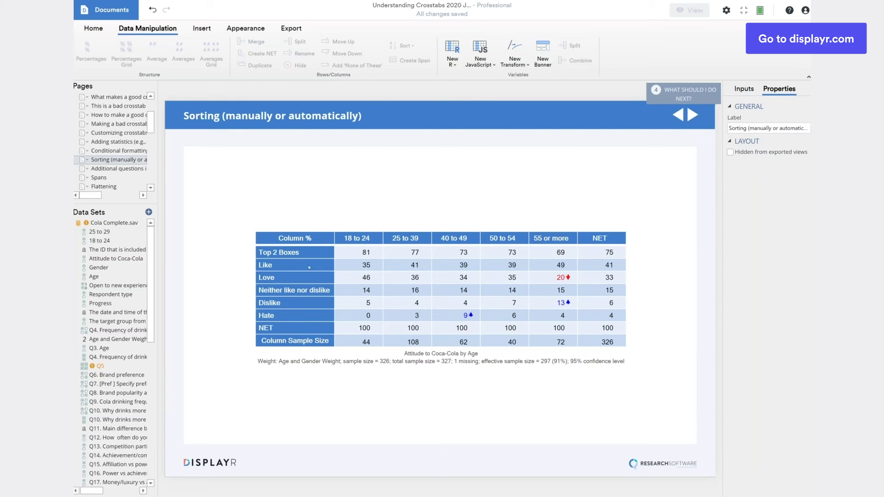
left_click(348, 239)
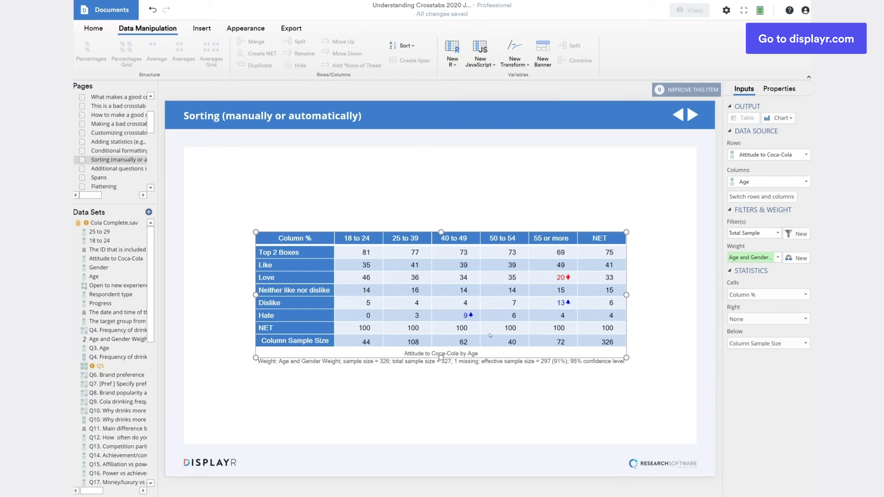
left_click(122, 169)
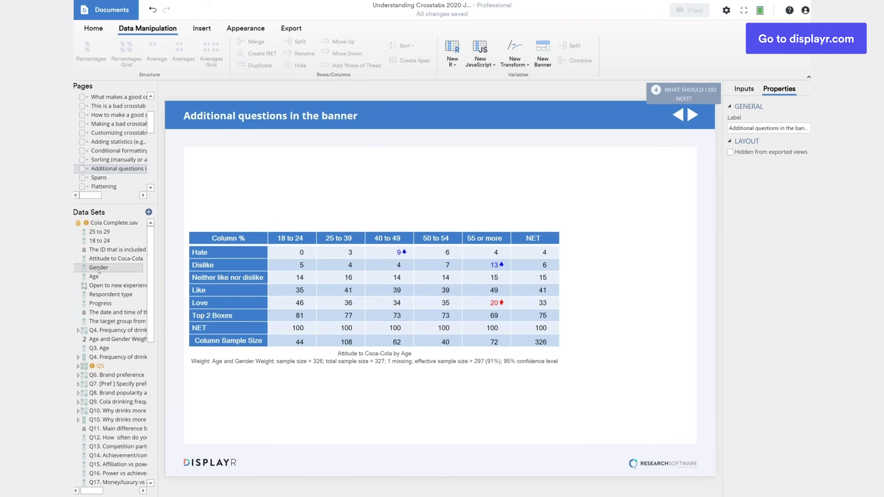
Add Gender beside Age in the crosstab's columns, then go to the Spans page
mouse_move(98, 269)
left_mouse_down()
mouse_move(405, 312)
mouse_move(515, 265)
mouse_move(325, 308)
left_mouse_up()
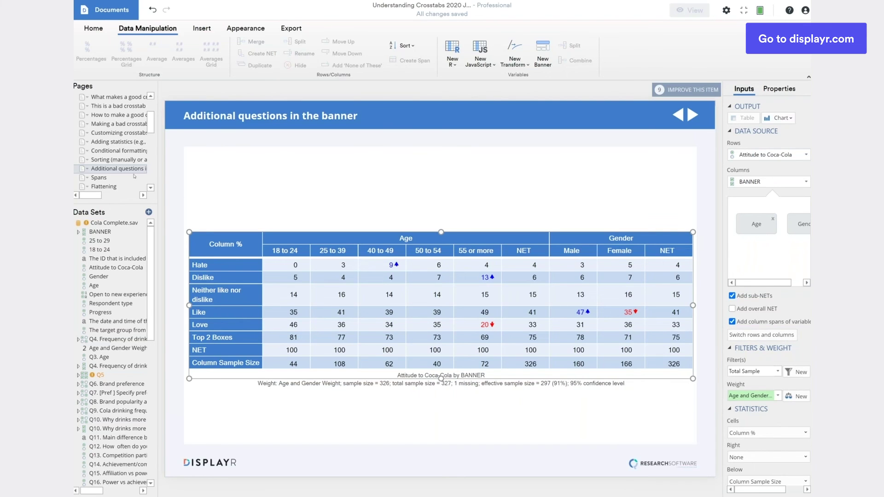
left_click(113, 178)
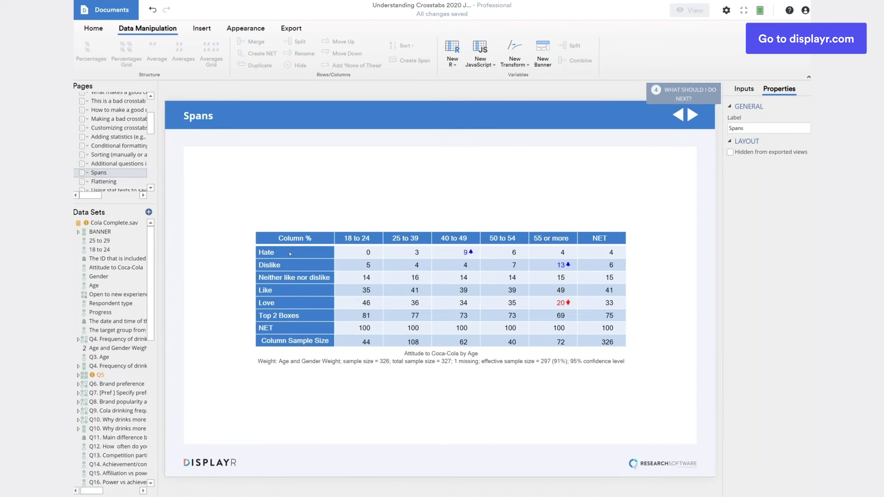
Group the Hate and Dislike rows under a span labelled NEGATIVE
left_click(293, 268)
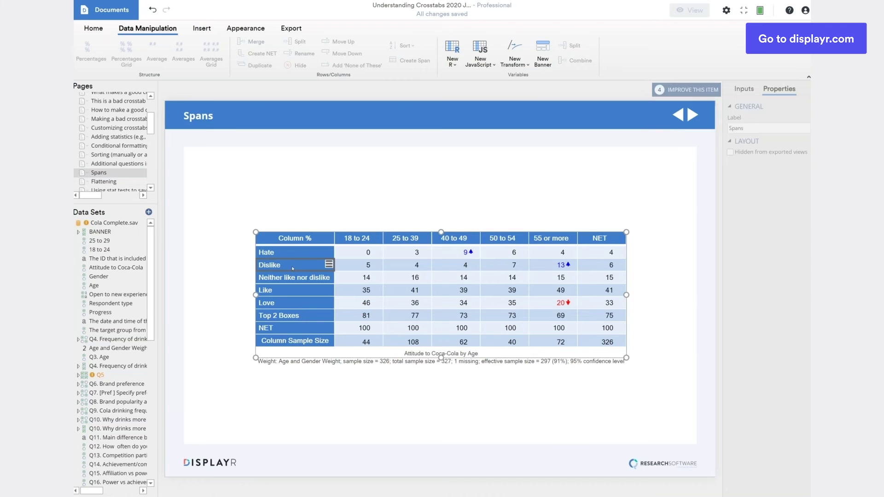
left_click_drag(292, 269, 293, 252)
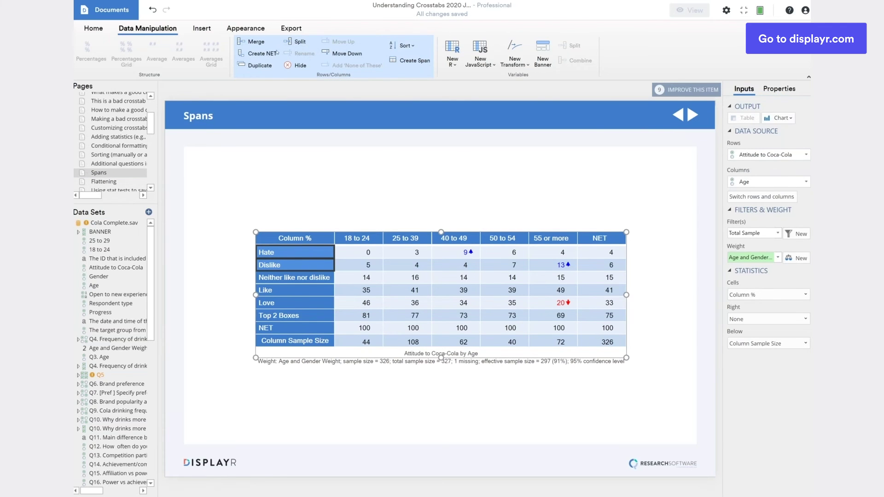
left_click(406, 60)
type("NEGA")
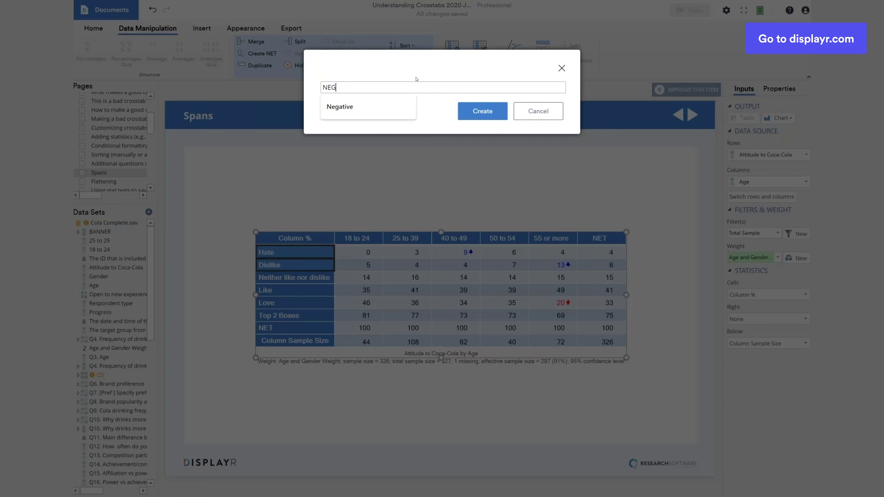
type("TIVE")
left_click(502, 114)
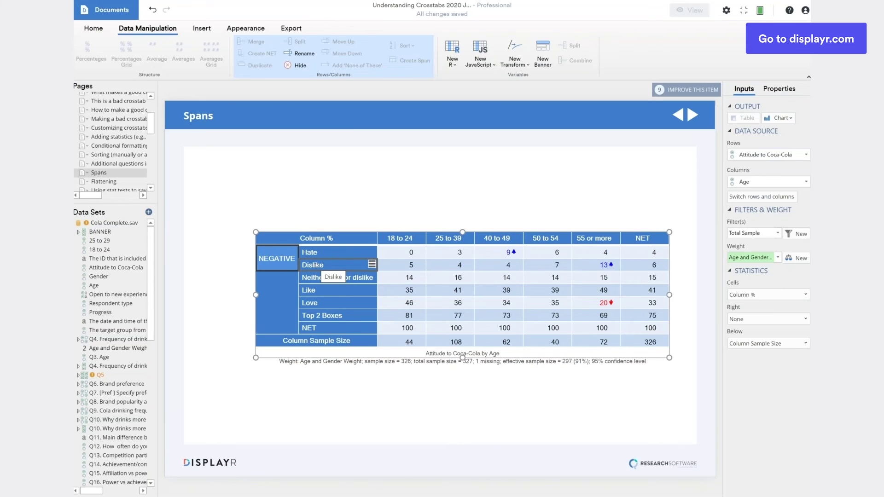
left_click(104, 182)
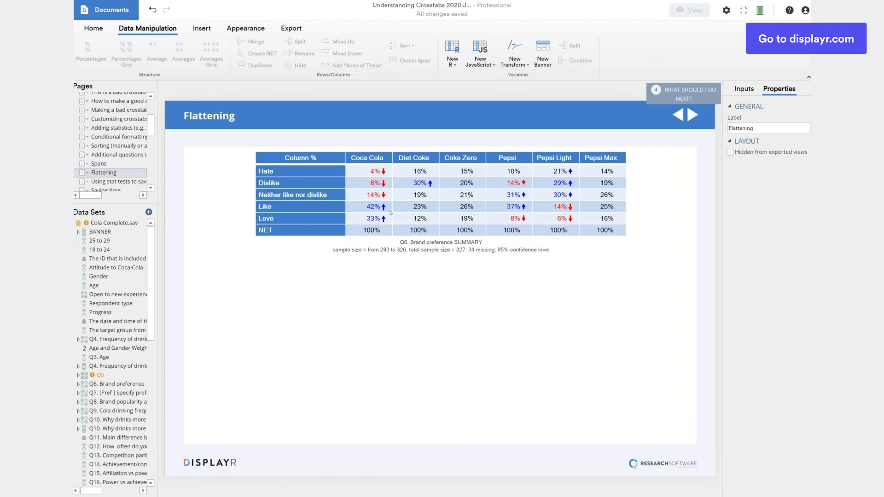
left_click(391, 213)
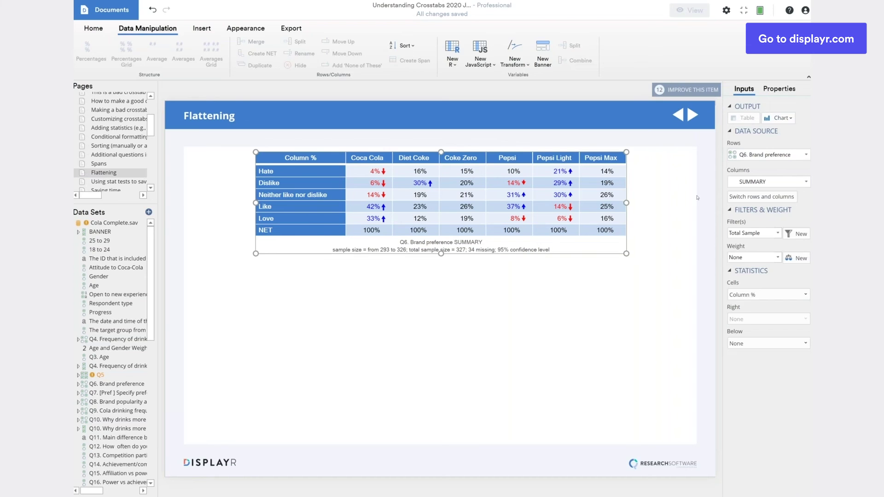
left_click(806, 181)
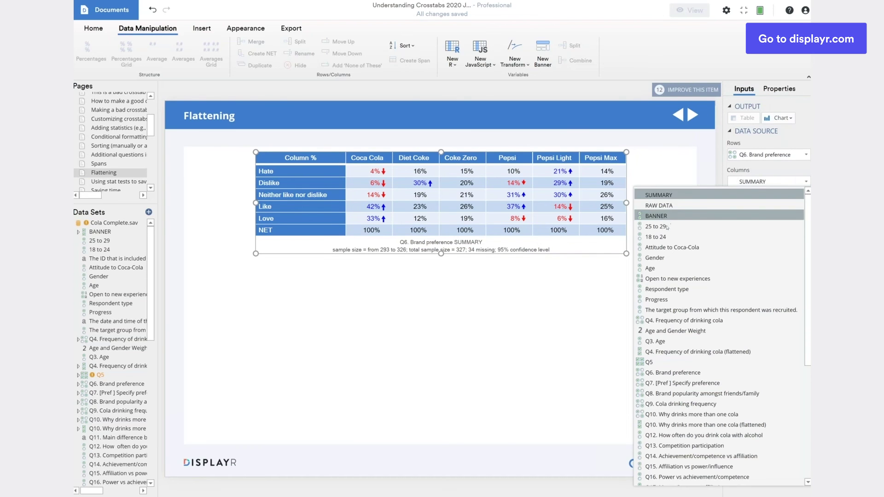
left_click(650, 269)
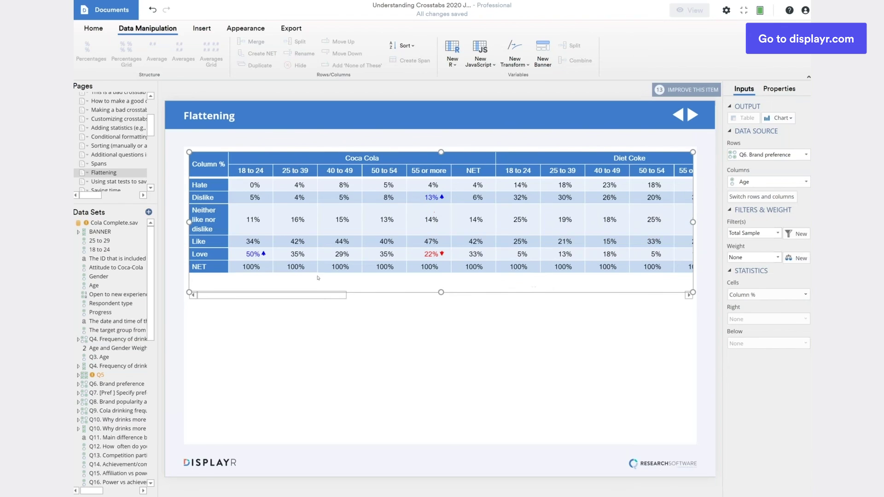
left_click(319, 299)
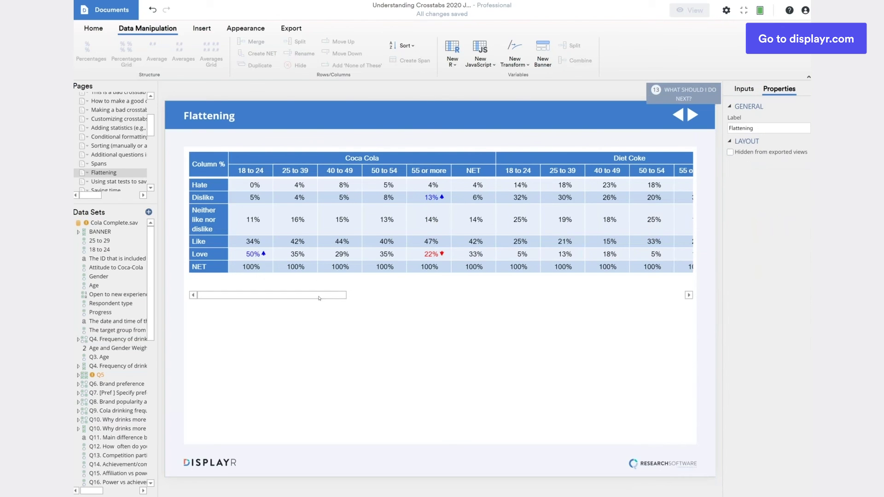
left_click_drag(320, 298, 524, 299)
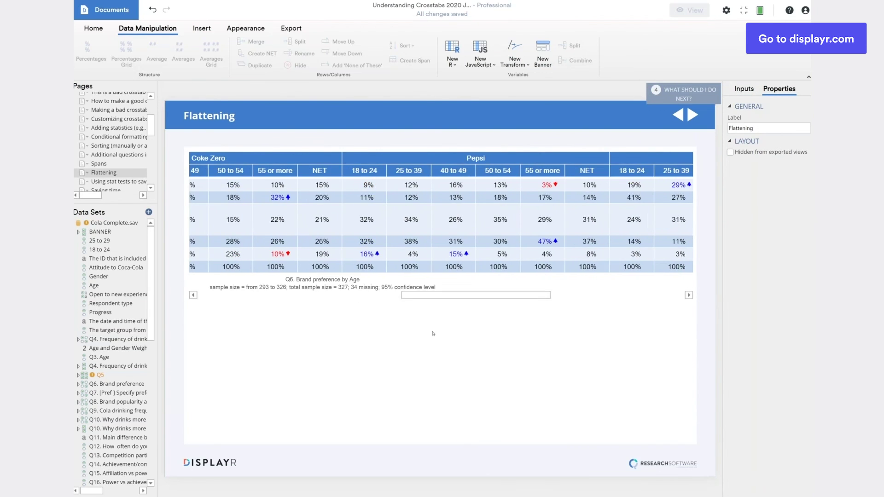
scroll(433, 334, "left", 10)
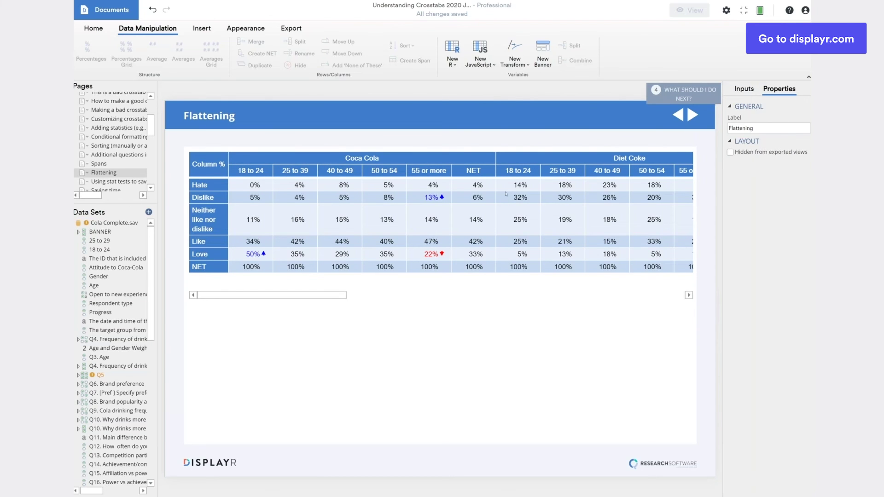
left_click(433, 210)
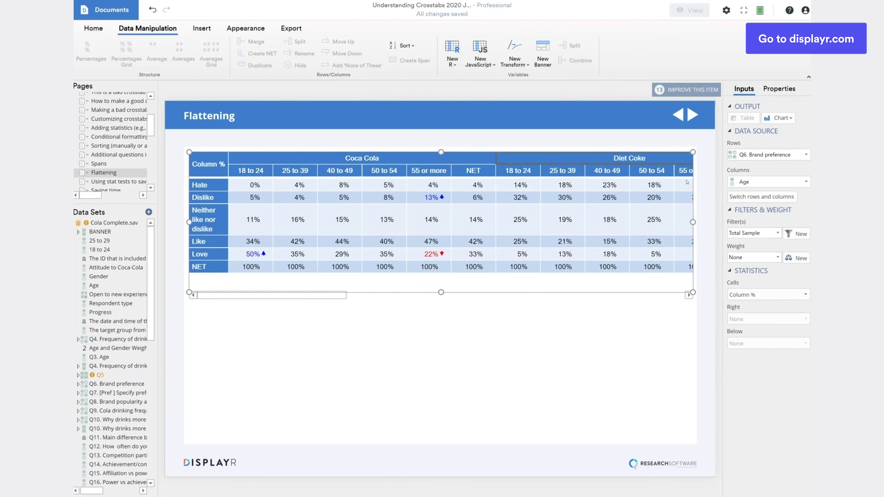
left_click(806, 186)
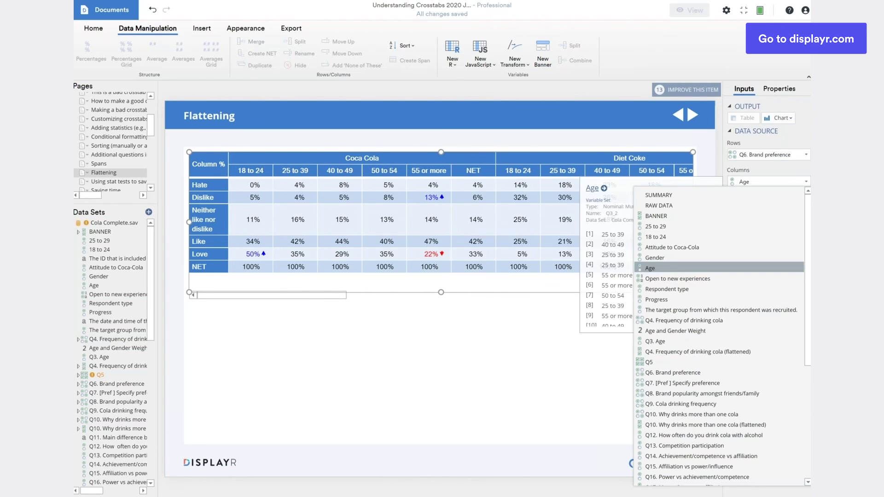
left_click(659, 195)
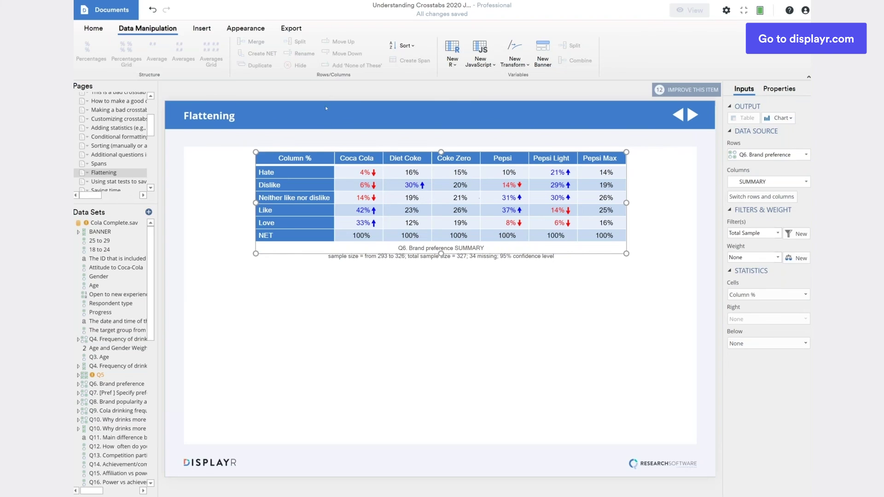
Create a flattened Q6 Brand preference variable with the Transform > Flatten command
left_click(203, 30)
left_click(432, 52)
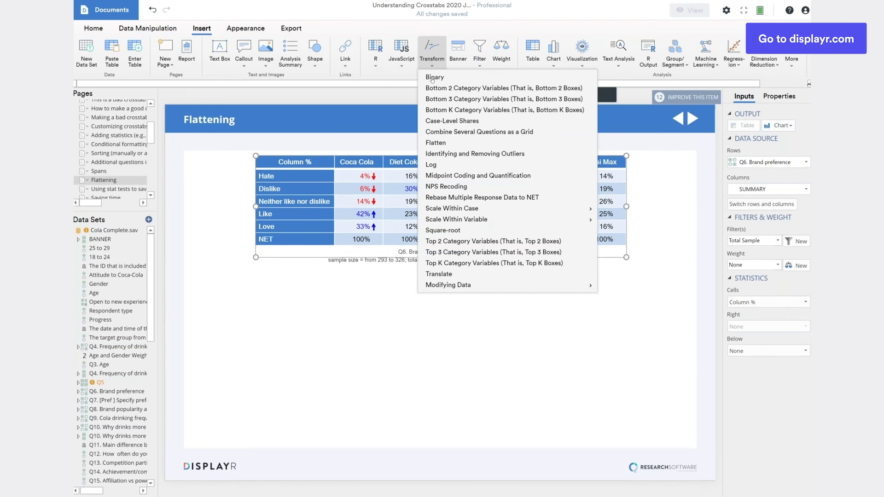
left_click(444, 143)
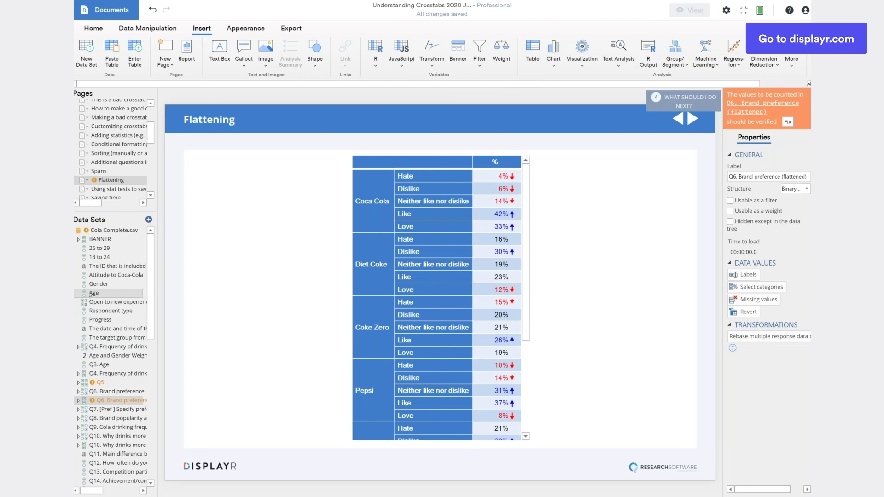
Cross the flattened brand preference table by Age, then go to Using stat tests to save time
left_click_drag(94, 293, 460, 190)
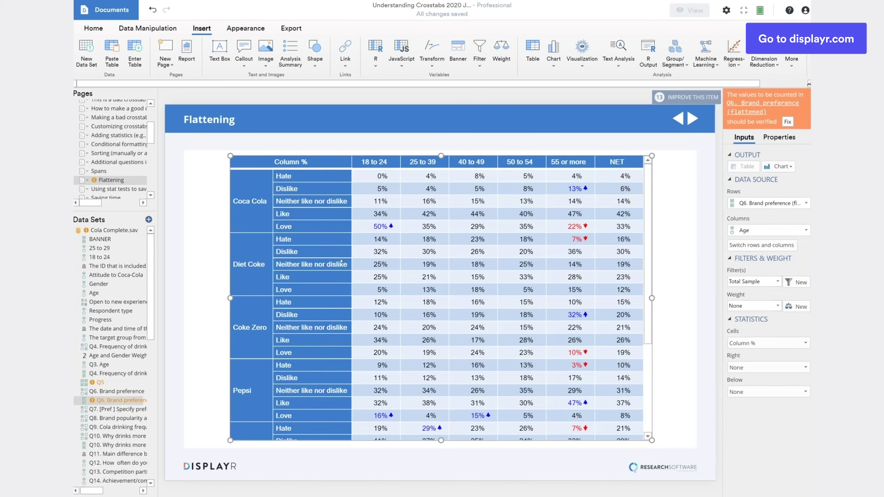
scroll(341, 263, "down", 5)
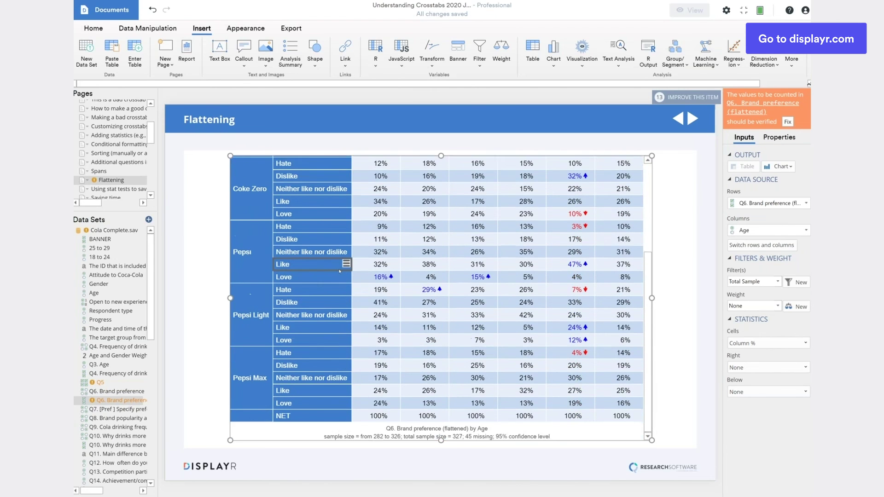
scroll(340, 272, "up", 5)
scroll(340, 271, "down", 5)
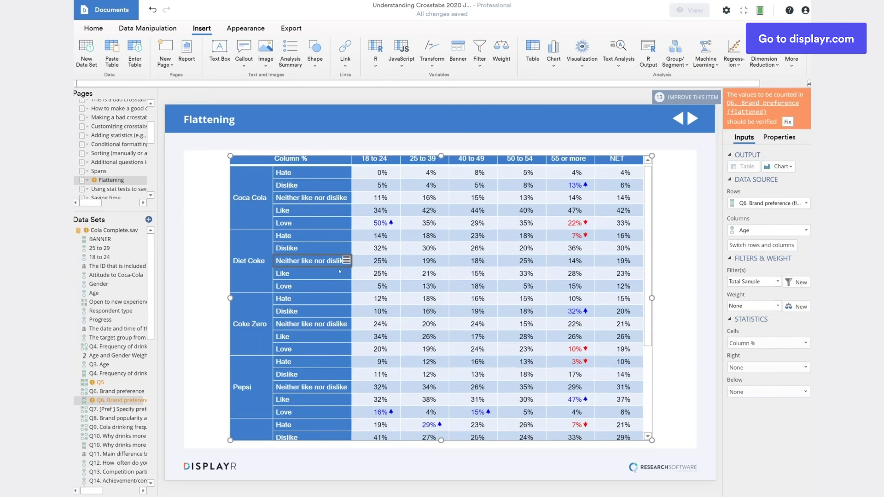
scroll(340, 271, "up", 5)
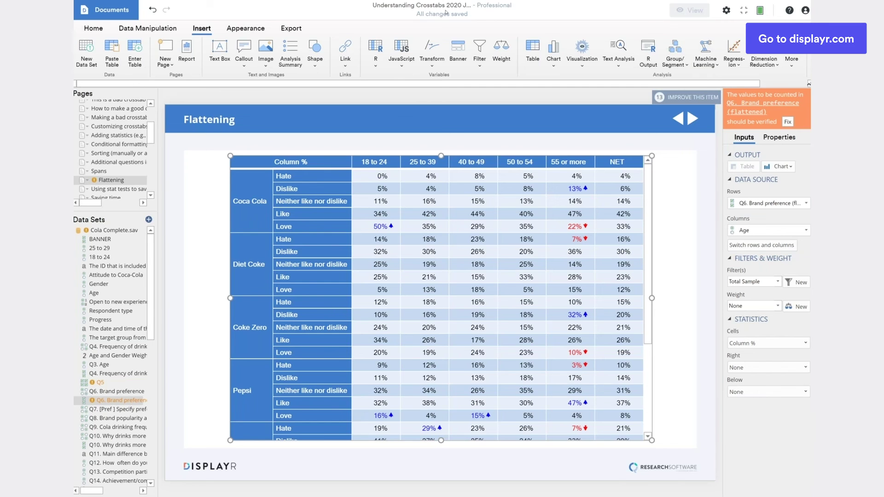
left_click(122, 189)
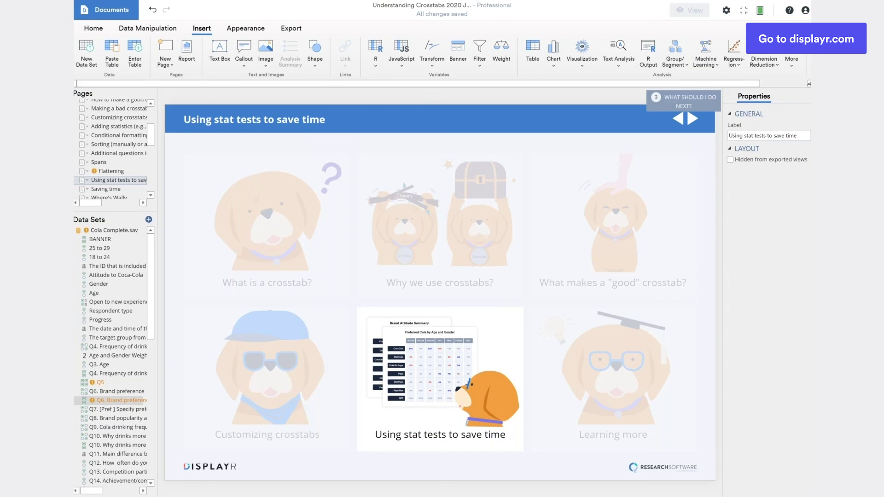
Go past the Saving time page to the Where's Wally? beach illustration page
left_click(128, 190)
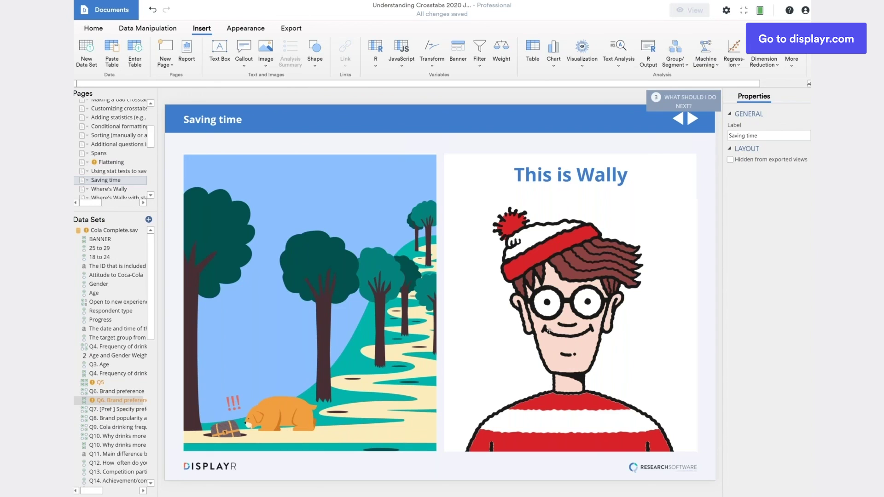
left_click(91, 189)
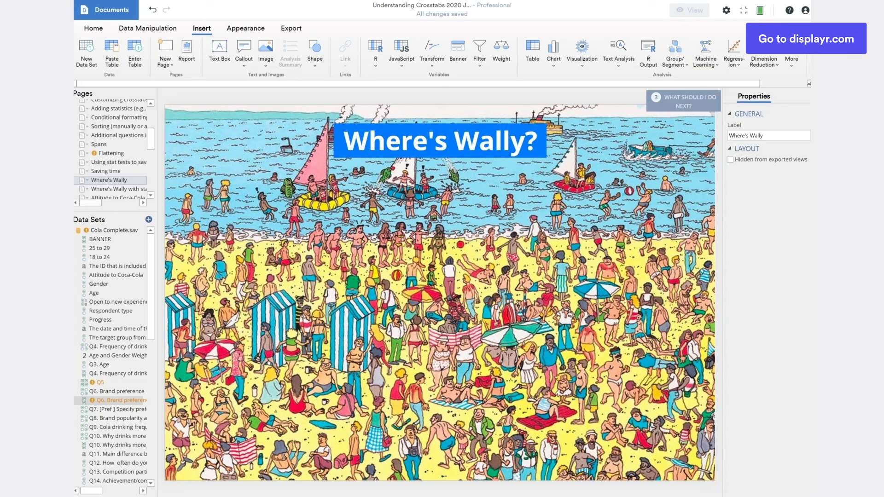
Pass the Where's Wally with stat testing page and show the Attitude to Coca-Cola by Q12 crosstab
left_click(123, 190)
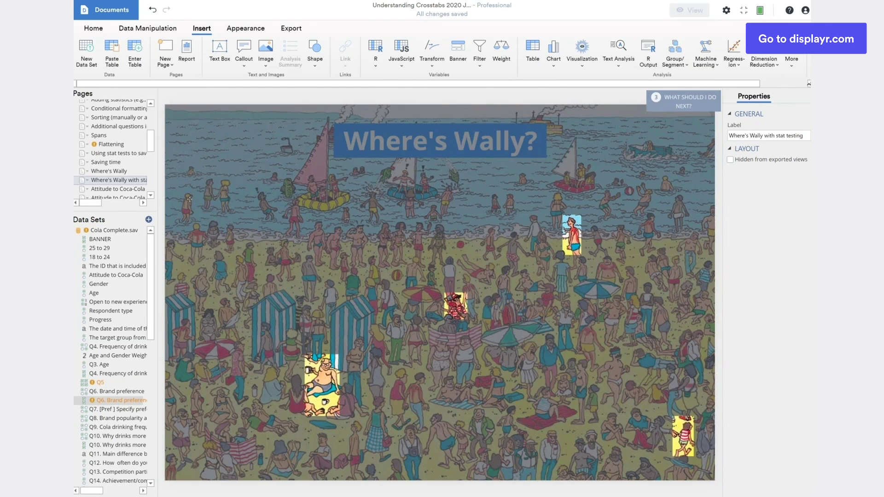
left_click(125, 190)
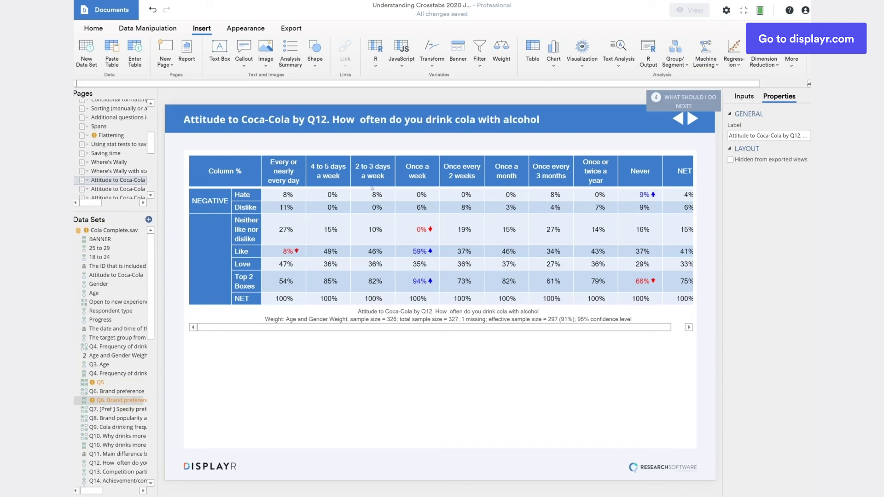
View the Q13 Competition participation and Q14 Achievement/competence crosstabs, then enlarge the Pages list
left_click(124, 190)
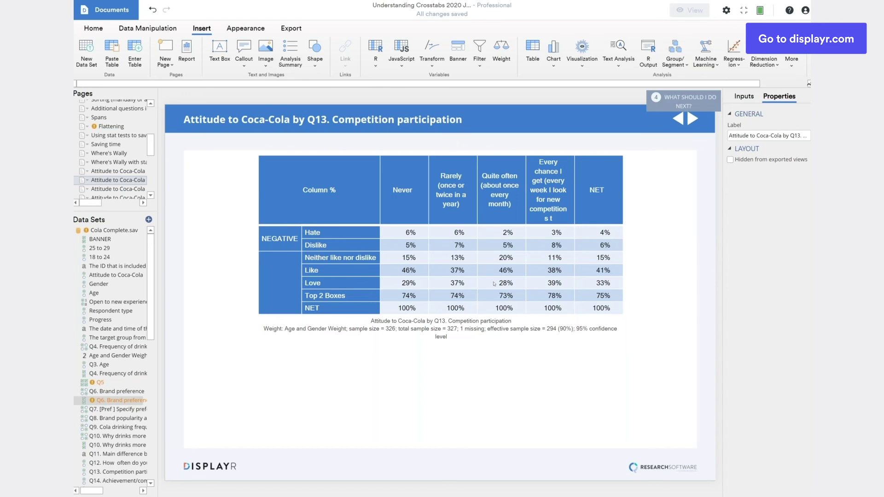
left_click(124, 190)
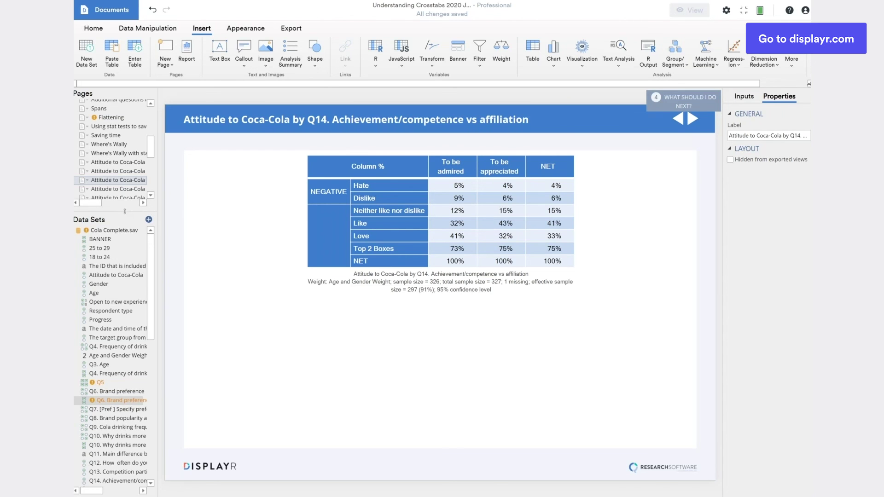
left_click_drag(125, 212, 125, 347)
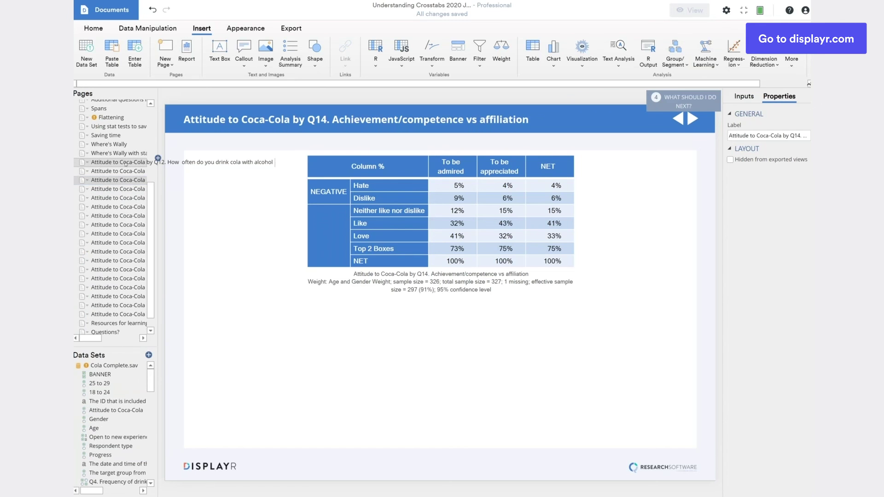
Select all Attitude to Coca-Cola pages and delete those not significant at the 0.05 level
left_click(125, 163)
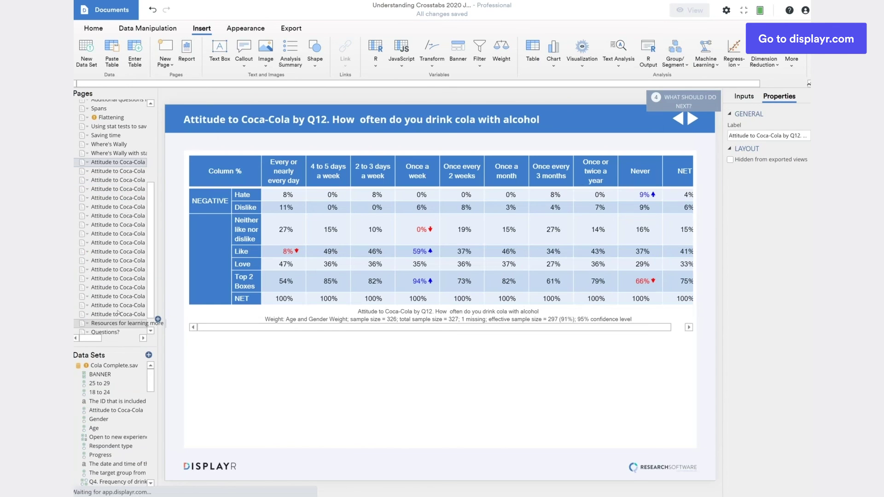
left_click(118, 314, "shift")
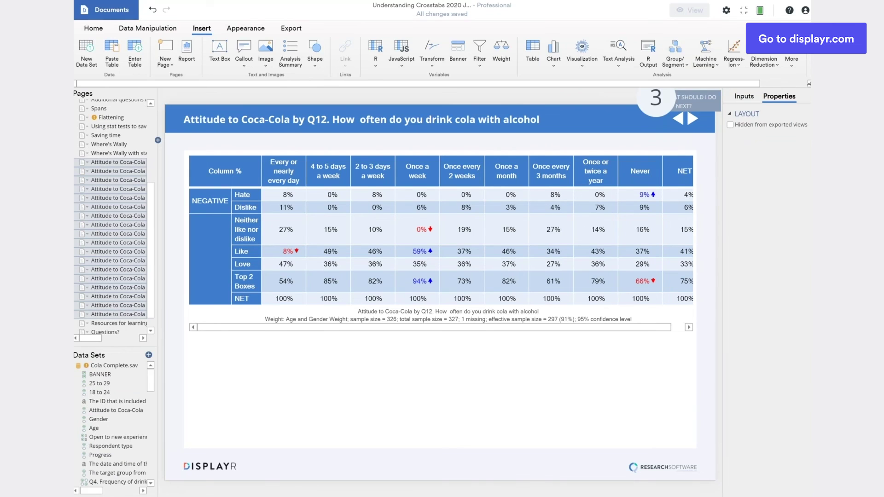
left_click(87, 28)
left_click(449, 53)
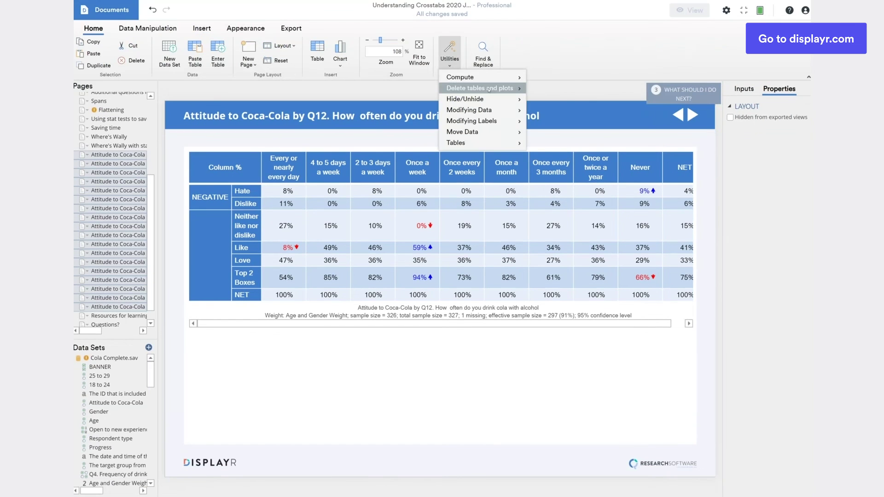
mouse_move(479, 88)
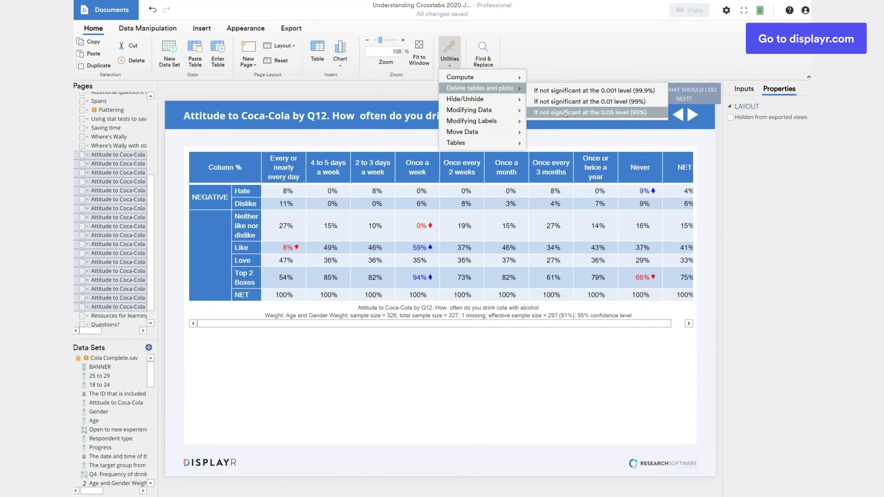
left_click(566, 113)
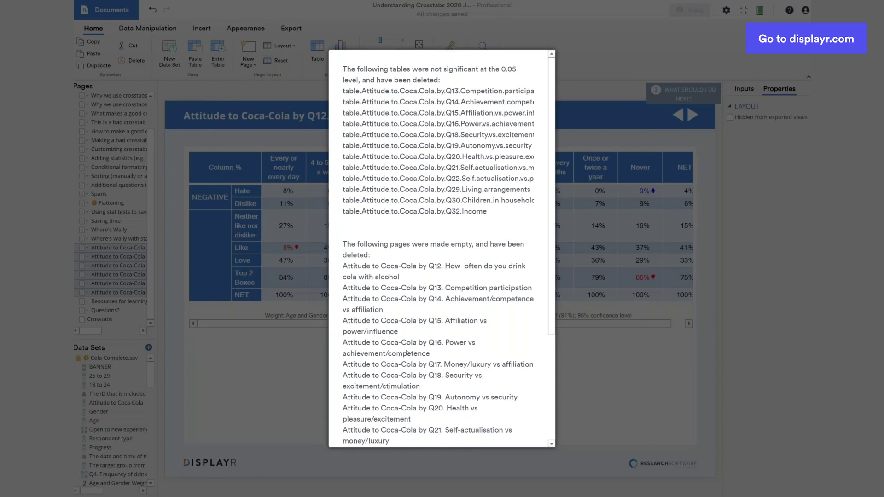
scroll(407, 353, "down", 3)
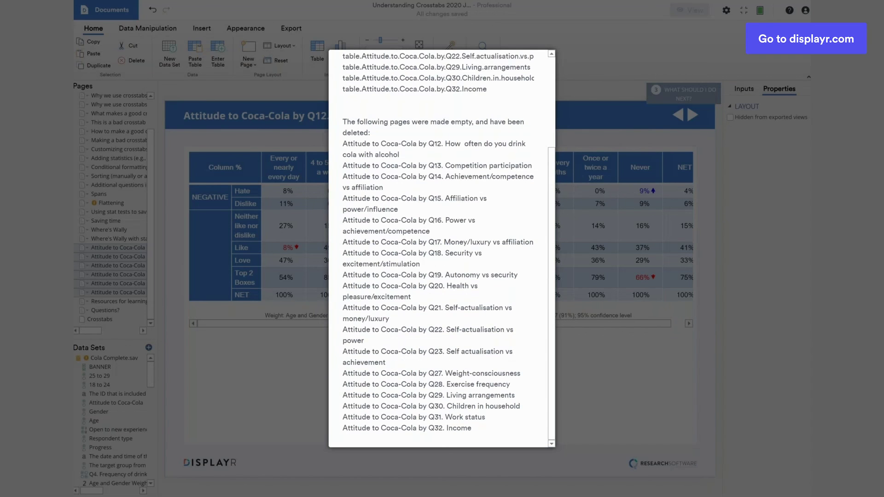
left_click(116, 295)
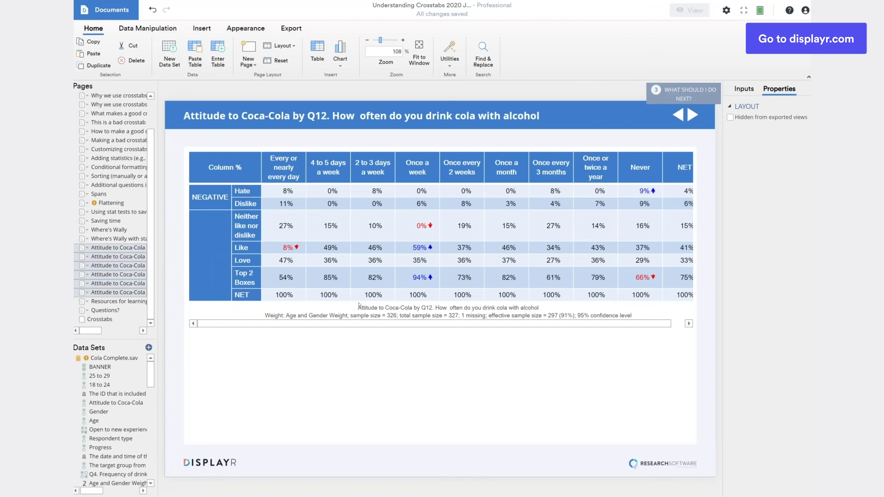
Show the 'Resources for learning more' page with its three Displayr resource links
left_click(123, 303)
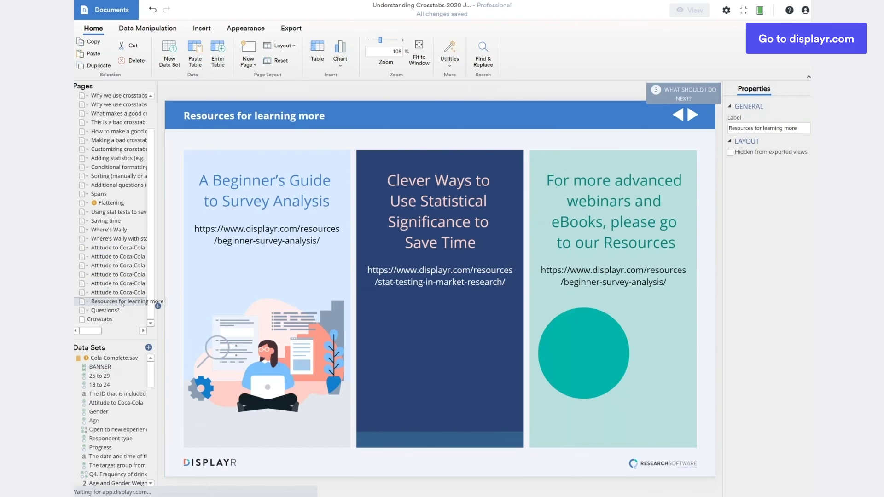